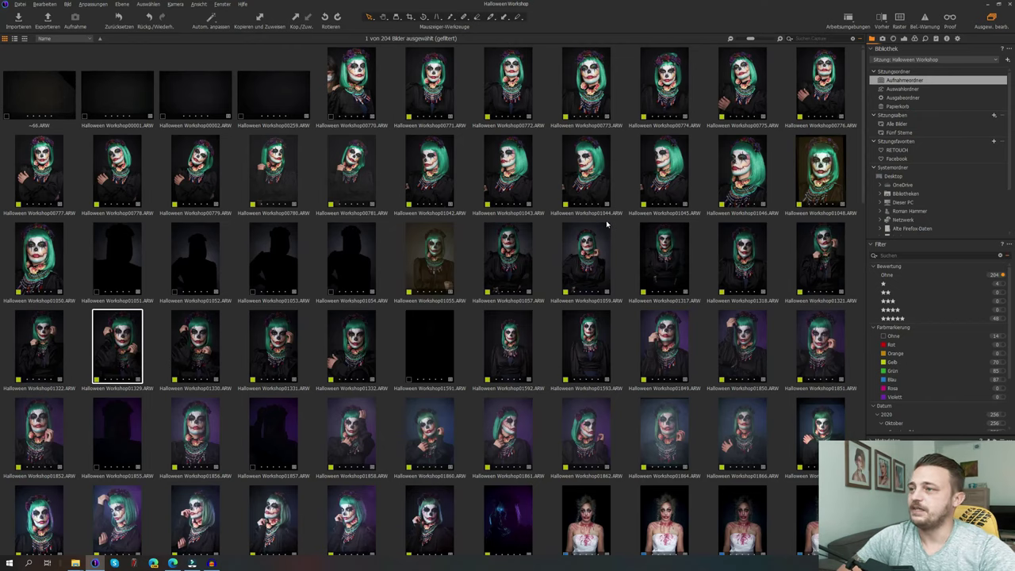
Step: Browse the session's photo thumbnails from the first image to the last
{"action": "scroll", "coordinate": [607, 224], "scroll_direction": "down", "scroll_amount": 1}
{"action": "scroll", "coordinate": [607, 225], "scroll_direction": "down", "scroll_amount": 3}
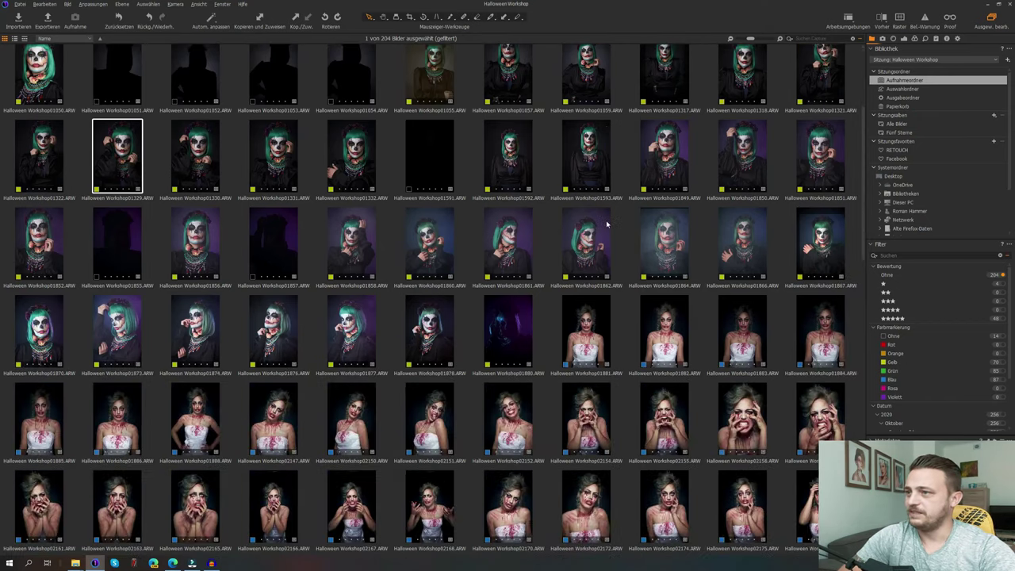
{"action": "scroll", "coordinate": [607, 225], "scroll_direction": "up", "scroll_amount": 4}
{"action": "scroll", "coordinate": [607, 225], "scroll_direction": "down", "scroll_amount": 8}
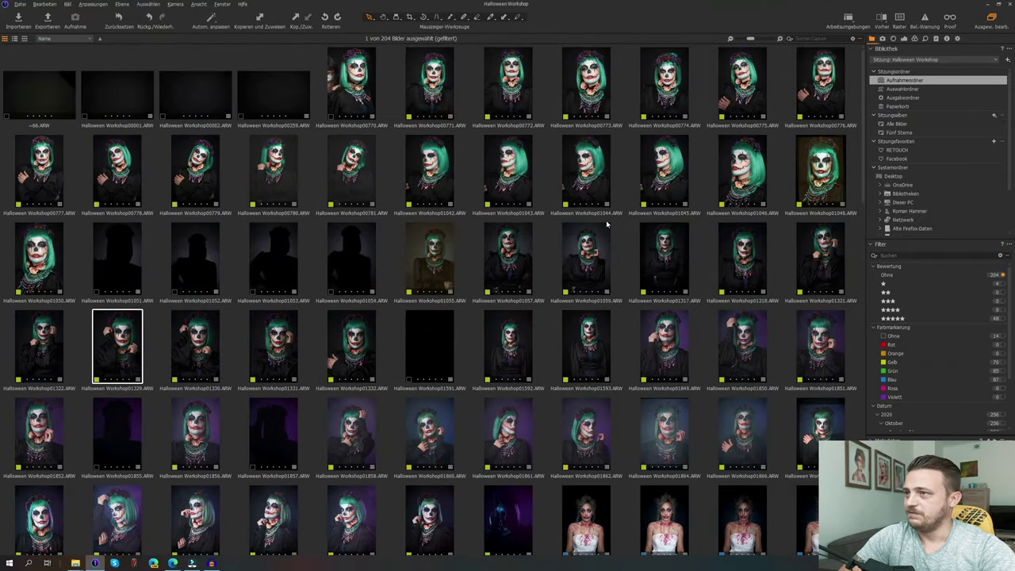
{"action": "scroll", "coordinate": [607, 224], "scroll_direction": "down", "scroll_amount": 5}
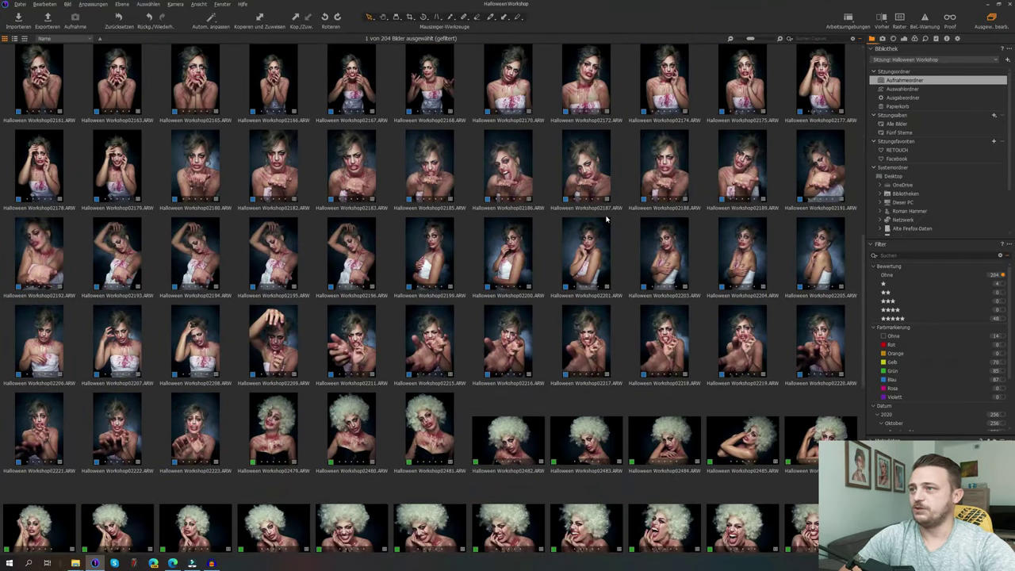
{"action": "scroll", "coordinate": [607, 213], "scroll_direction": "down", "scroll_amount": 2}
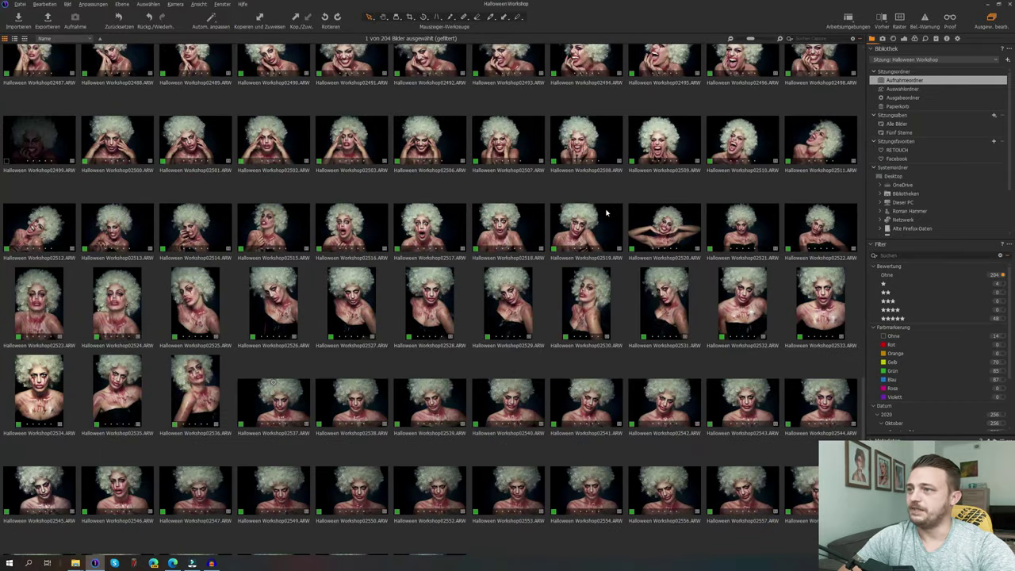
{"action": "scroll", "coordinate": [607, 212], "scroll_direction": "down", "scroll_amount": 1}
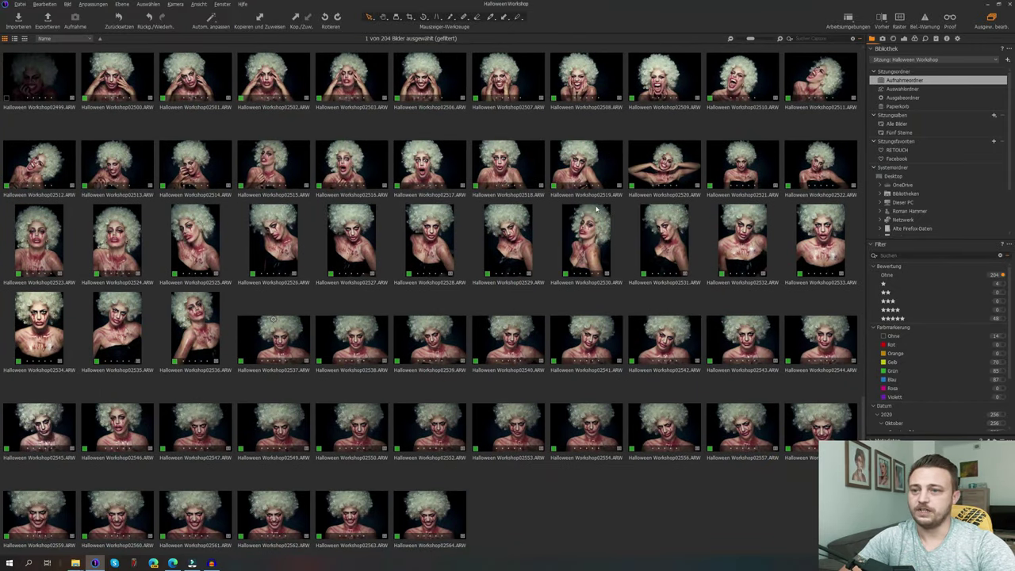
{"action": "scroll", "coordinate": [552, 272], "scroll_direction": "up", "scroll_amount": 10}
{"action": "scroll", "coordinate": [552, 272], "scroll_direction": "up", "scroll_amount": 2}
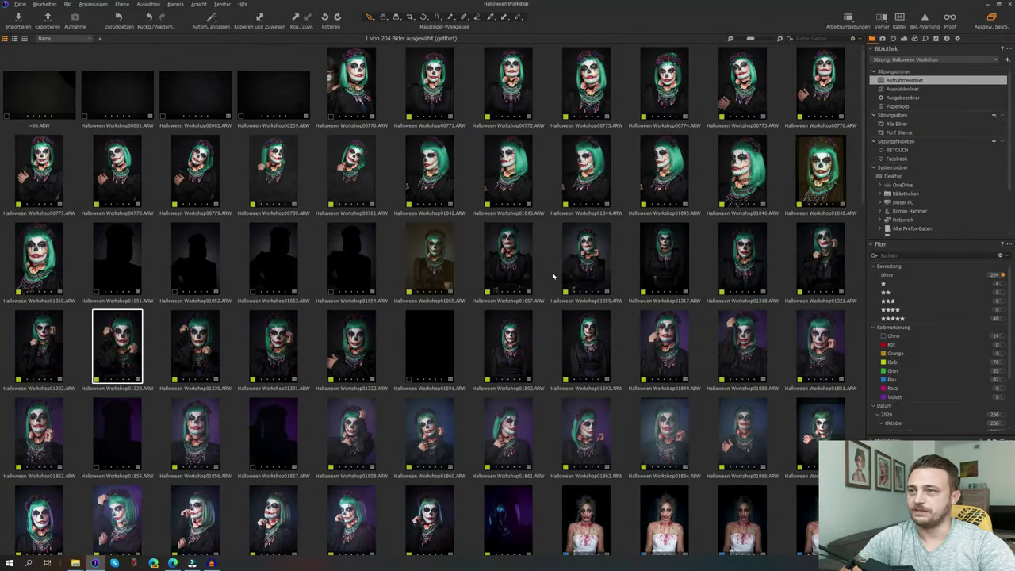
{"action": "scroll", "coordinate": [552, 272], "scroll_direction": "down", "scroll_amount": 3}
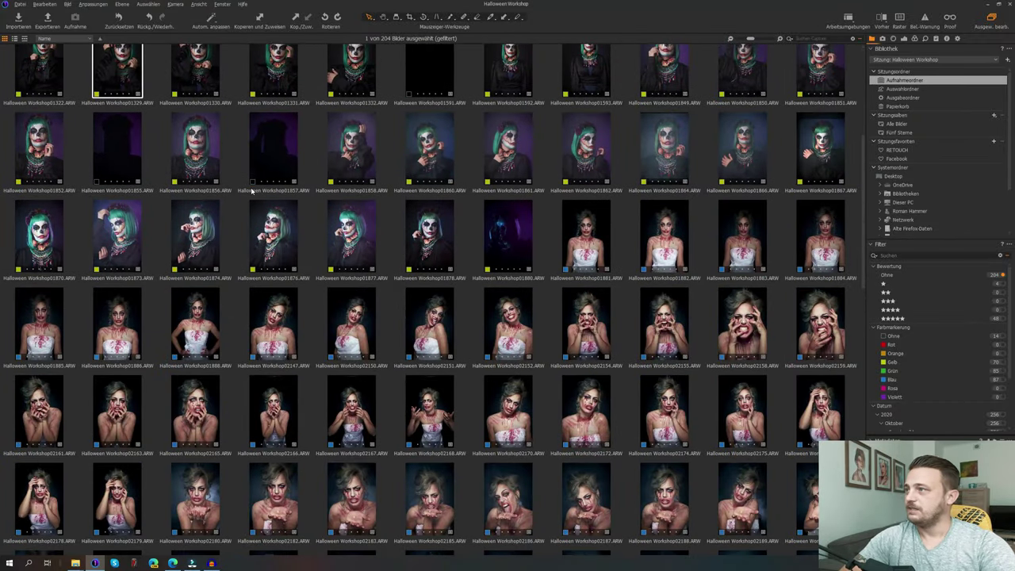
Step: Show the image viewer beside the thumbnails and switch to the Capture One 13.1.0.162 workspace
{"action": "key", "text": "ctrl+alt+v"}
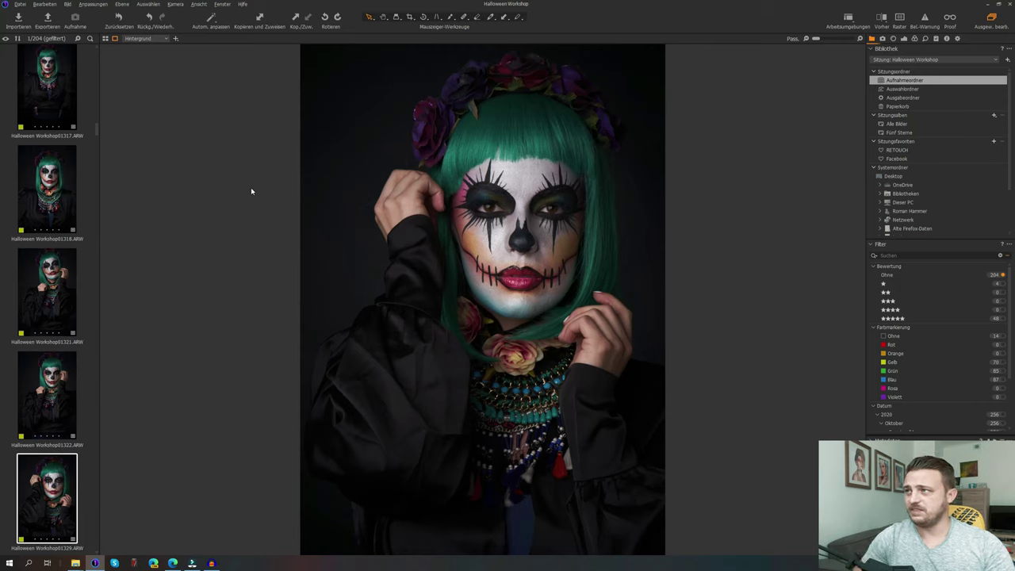
{"action": "left_click", "coordinate": [216, 5]}
{"action": "mouse_move", "coordinate": [238, 13]}
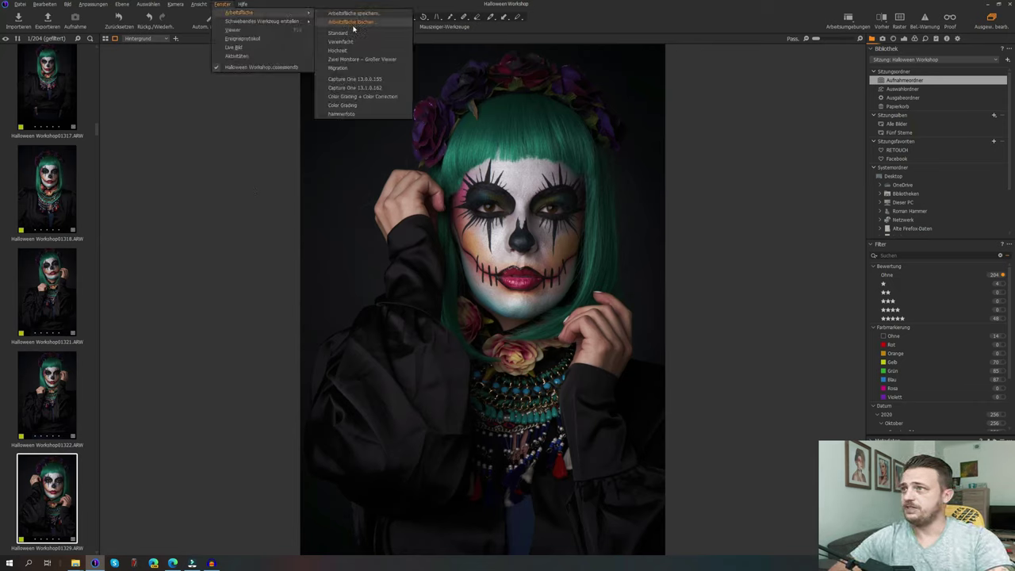
{"action": "left_click", "coordinate": [353, 88]}
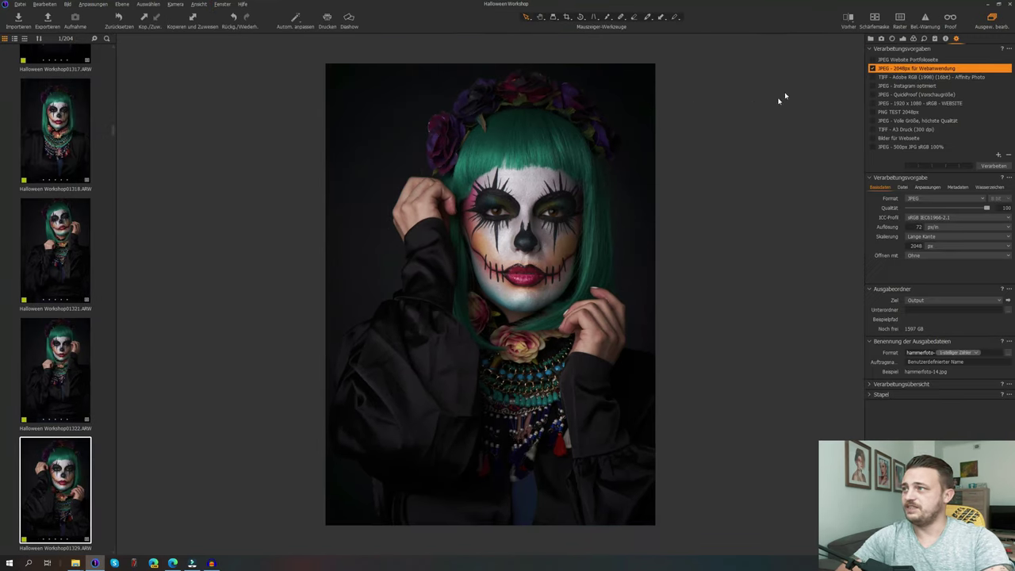
Step: Switch the workspace to the built-in Standard layout
{"action": "left_click", "coordinate": [198, 4]}
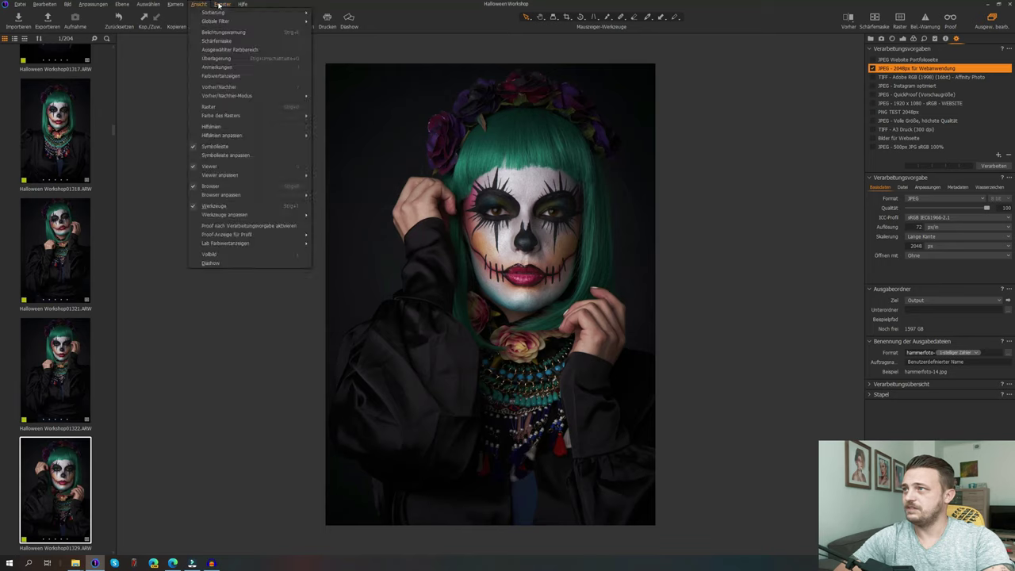
{"action": "left_click", "coordinate": [221, 5]}
{"action": "mouse_move", "coordinate": [262, 13]}
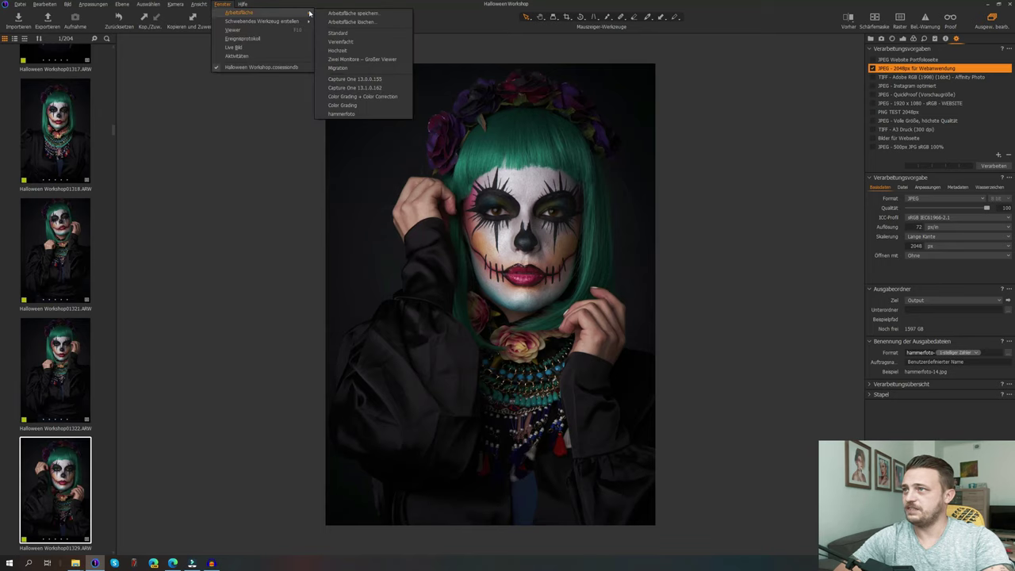
{"action": "left_click", "coordinate": [374, 36]}
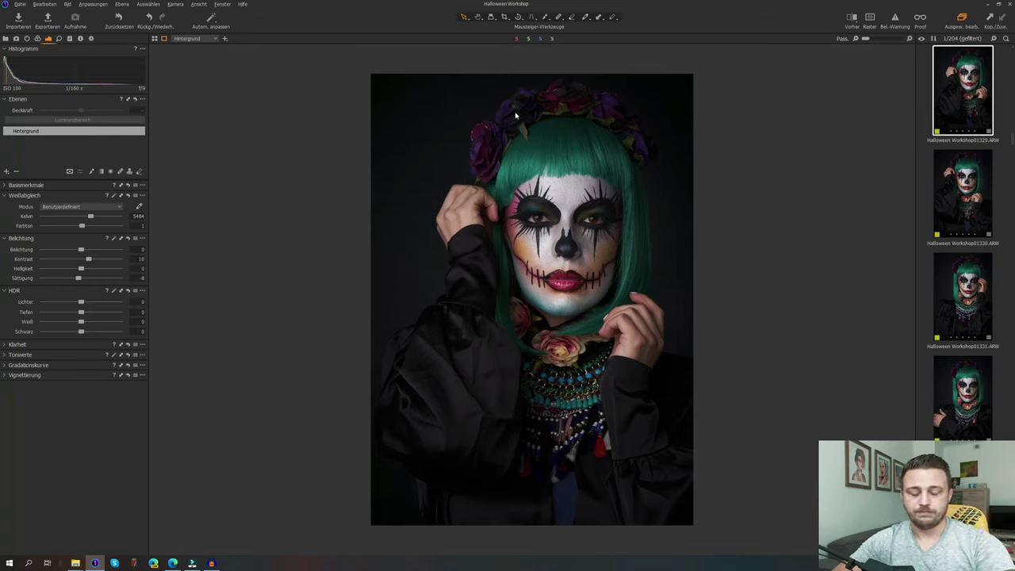
Step: Restore the original custom workspace containing the library and filter tools
{"action": "left_click", "coordinate": [199, 4]}
{"action": "mouse_move", "coordinate": [222, 5]}
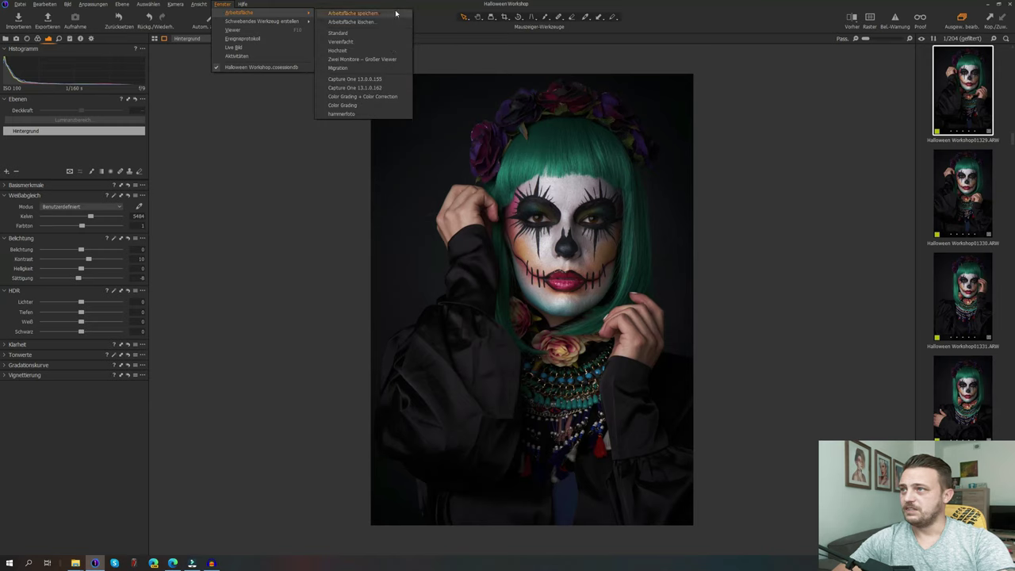
{"action": "left_click", "coordinate": [374, 106]}
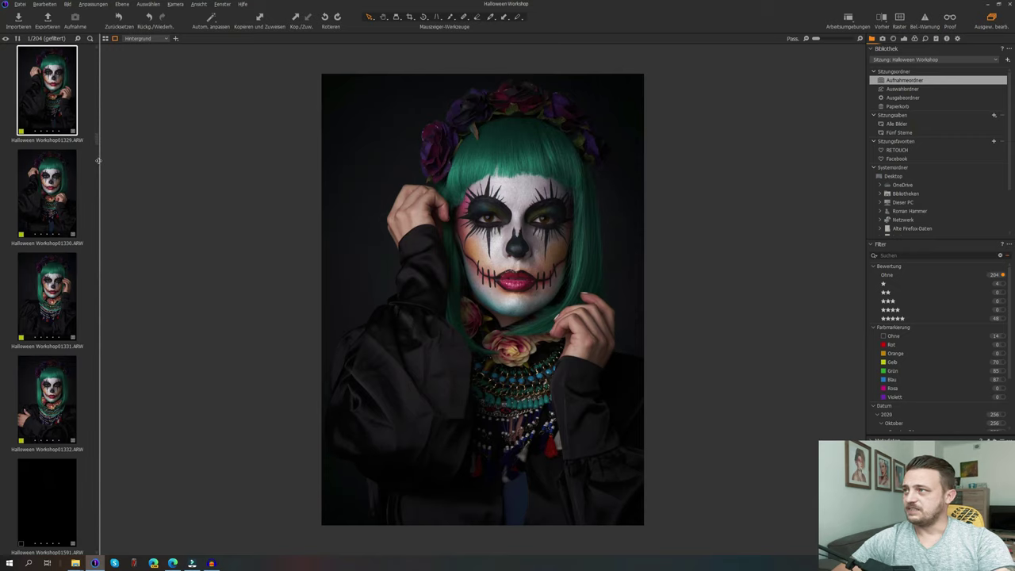
Step: Resize the thumbnail browser beside the viewer and hide the viewer to return to thumbnails only
{"action": "left_click_drag", "start_coordinate": [98, 161], "coordinate": [591, 184]}
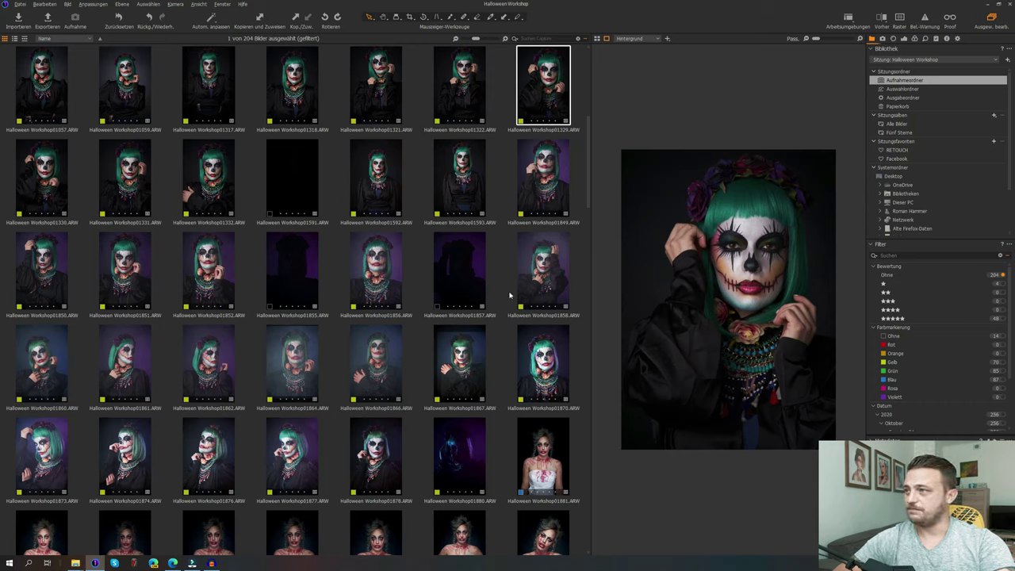
{"action": "left_click_drag", "start_coordinate": [591, 220], "coordinate": [71, 291]}
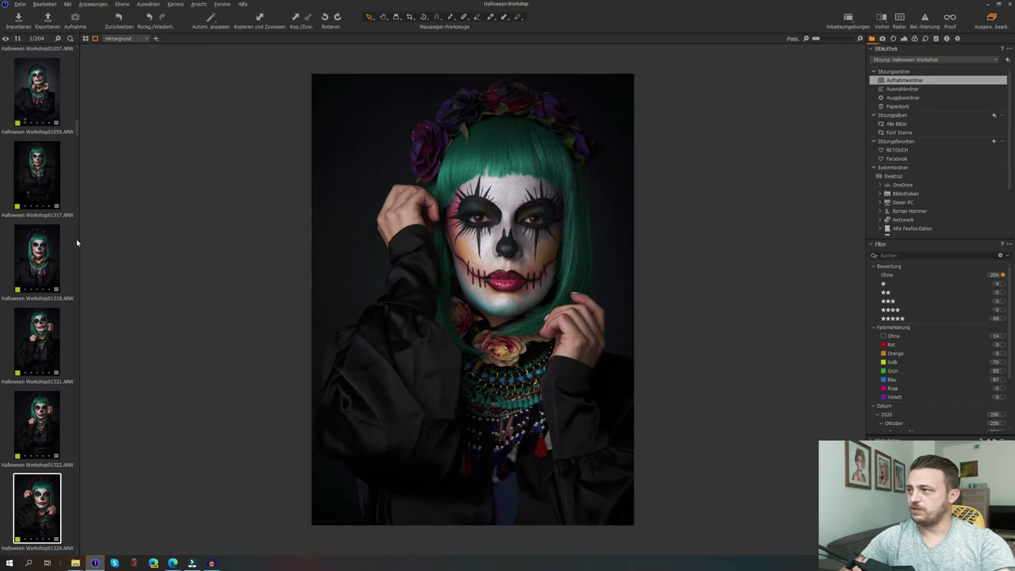
{"action": "key", "text": "ctrl+alt+v"}
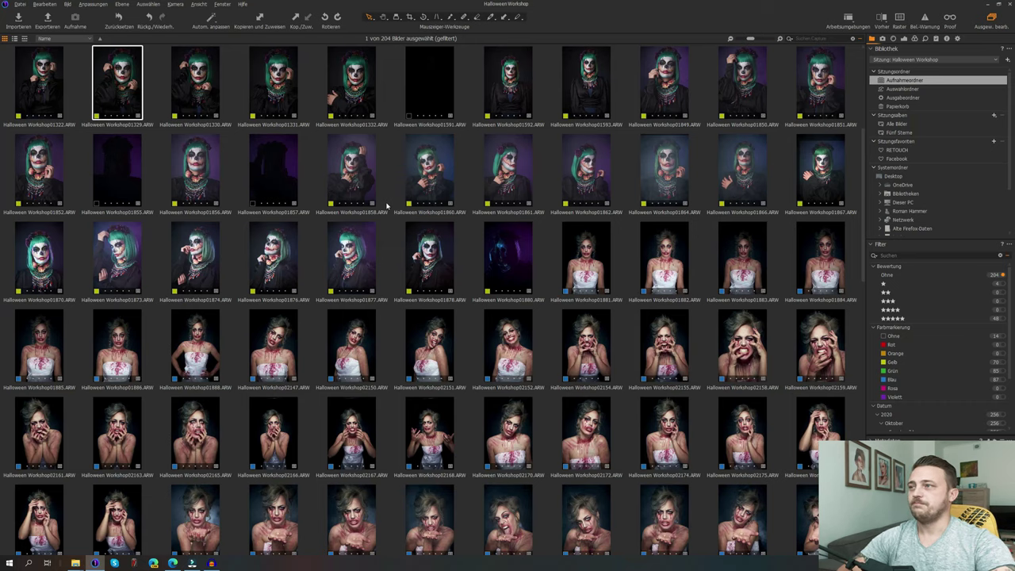
Step: Select the green-haired model's photos from Halloween Workshop00770.ARW through Halloween Workshop01880.ARW and tag them yellow
{"action": "scroll", "coordinate": [386, 207], "scroll_direction": "down", "scroll_amount": 10}
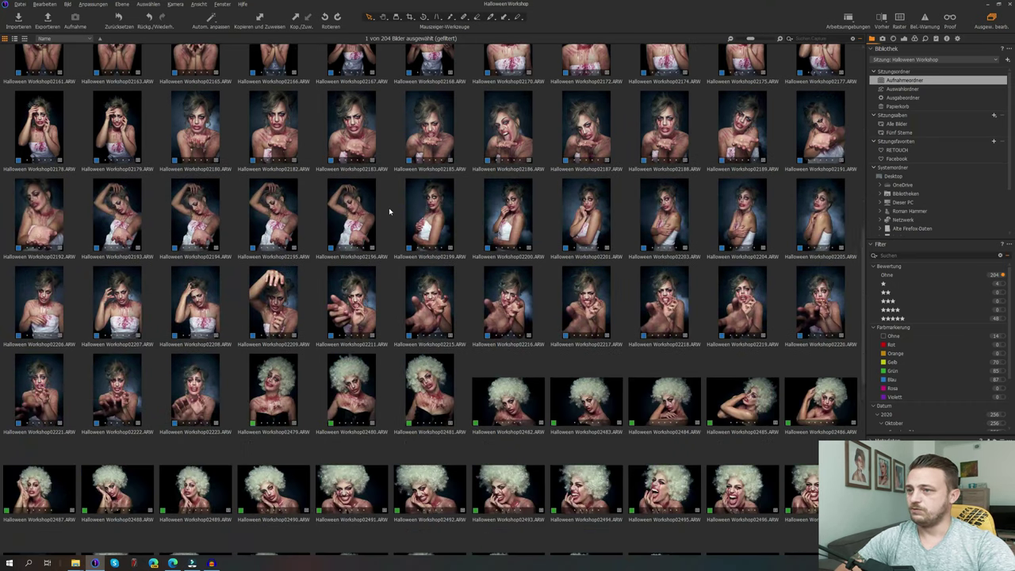
{"action": "scroll", "coordinate": [390, 212], "scroll_direction": "up", "scroll_amount": 15}
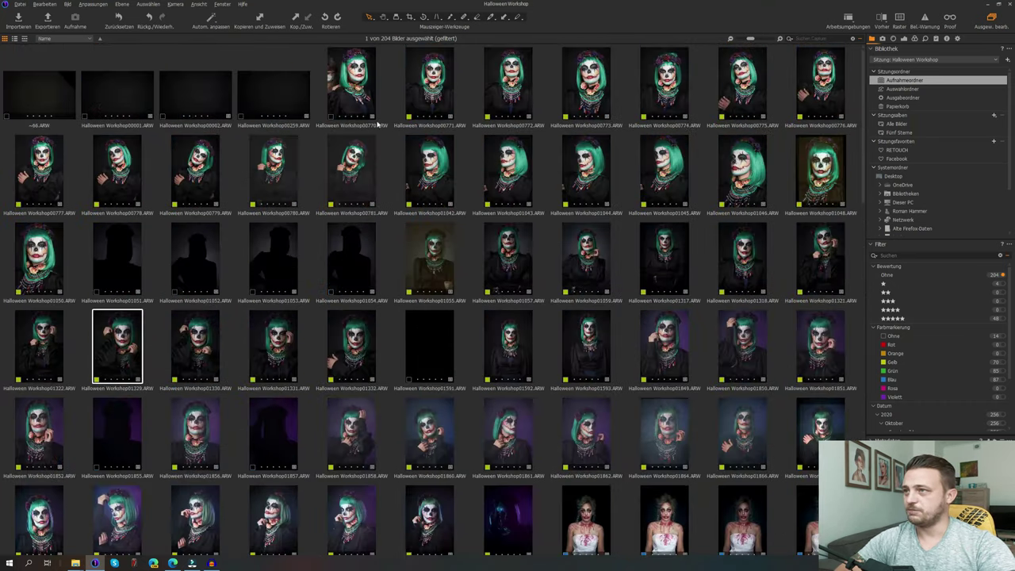
{"action": "left_click", "coordinate": [368, 114]}
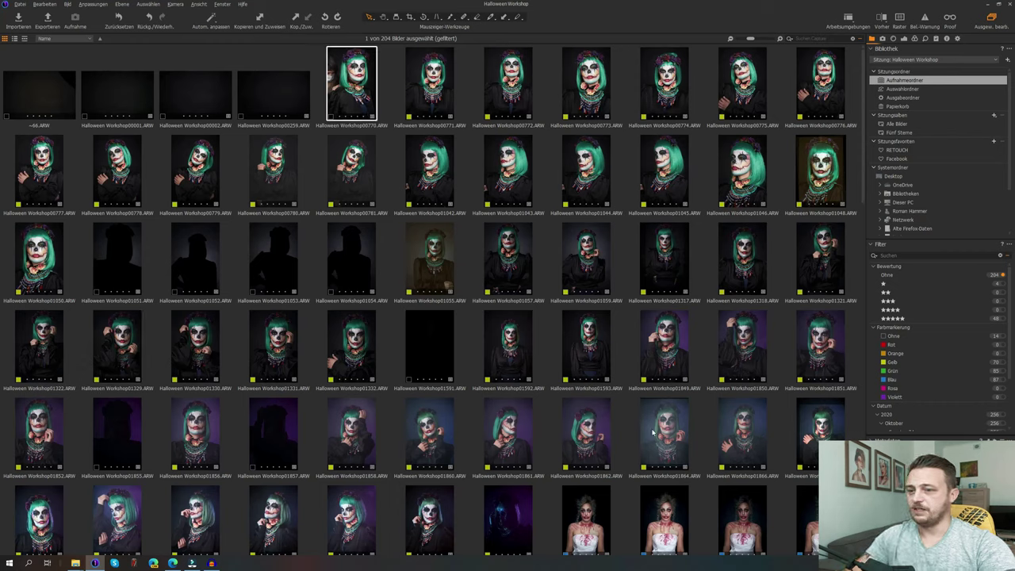
{"action": "left_click", "coordinate": [505, 506], "text": "shift"}
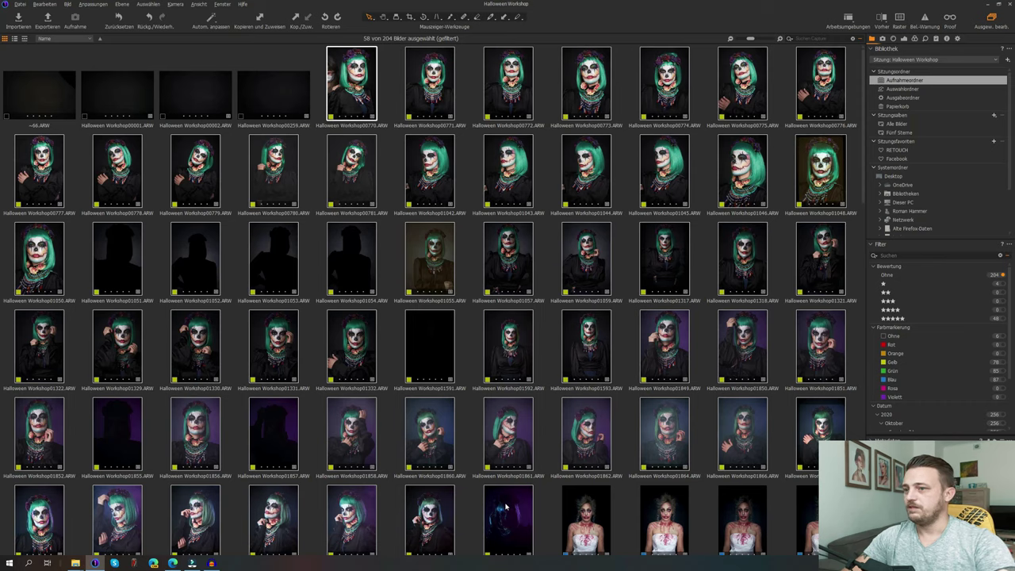
{"action": "scroll", "coordinate": [480, 422], "scroll_direction": "down", "scroll_amount": 10}
{"action": "scroll", "coordinate": [480, 422], "scroll_direction": "up", "scroll_amount": 10}
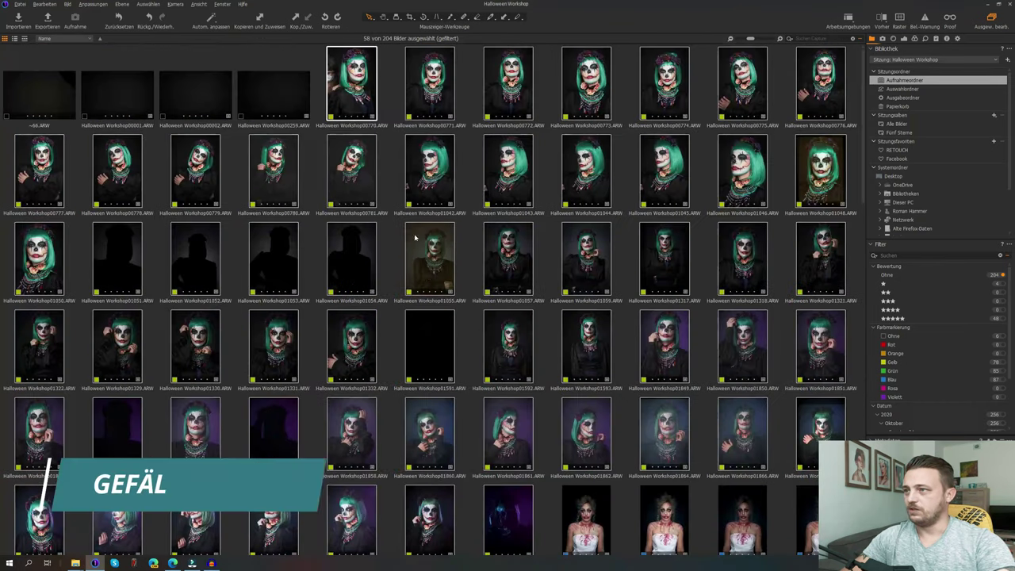
Step: Enlarge the browser thumbnails to five columns and clear the photo selection
{"action": "left_click", "coordinate": [273, 171]}
{"action": "left_click", "coordinate": [367, 168]}
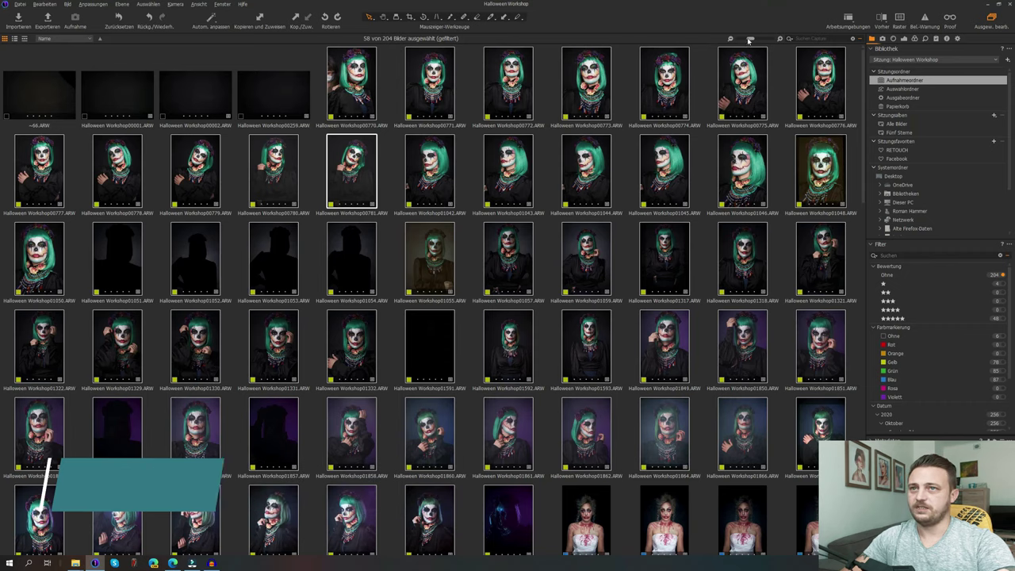
{"action": "left_click_drag", "start_coordinate": [750, 38], "coordinate": [768, 49]}
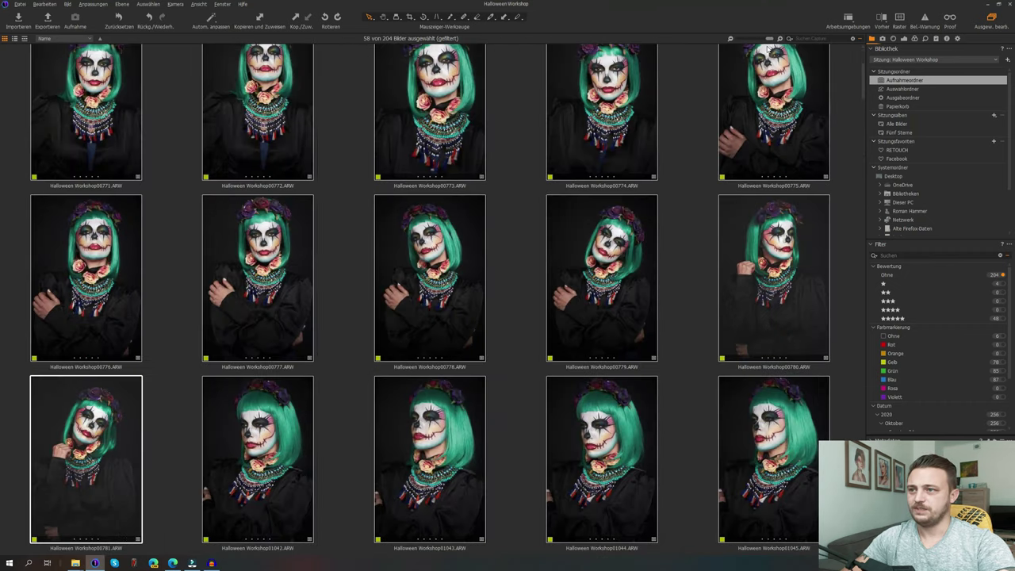
{"action": "left_click", "coordinate": [522, 264]}
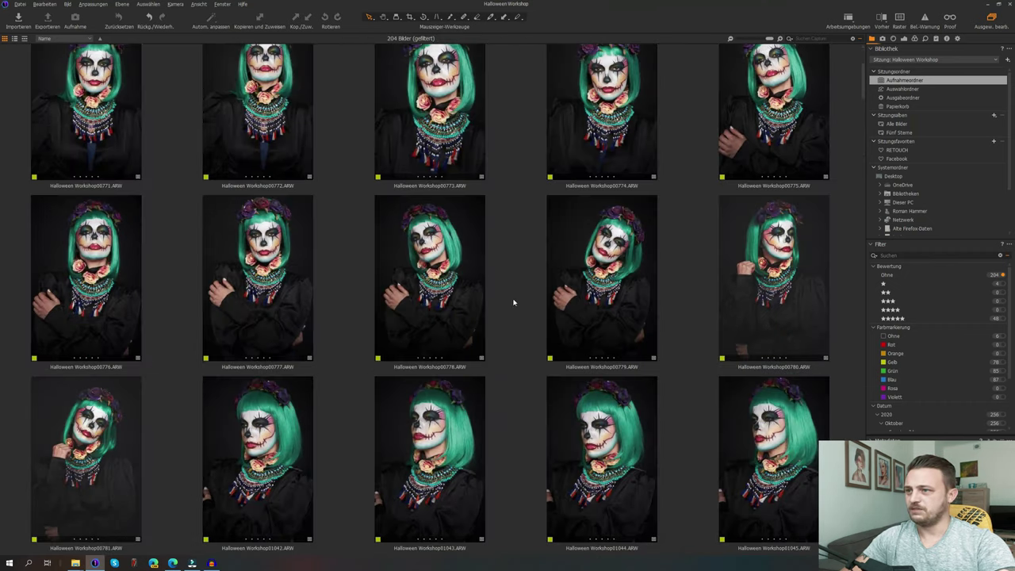
Step: Rate the photos Halloween Workshop00778.ARW and Halloween Workshop00780.ARW with five stars
{"action": "left_click", "coordinate": [452, 278]}
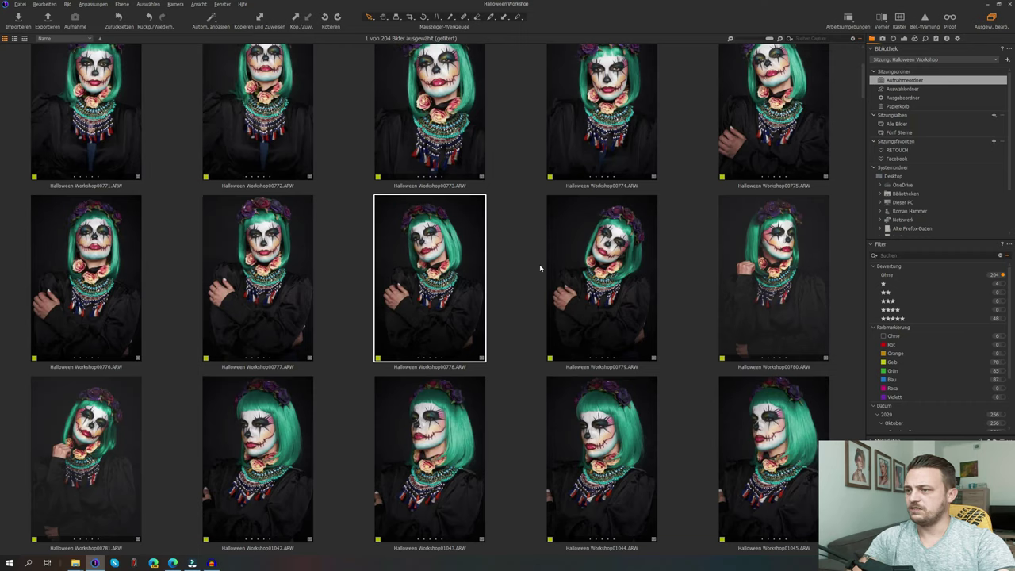
{"action": "key", "text": "5"}
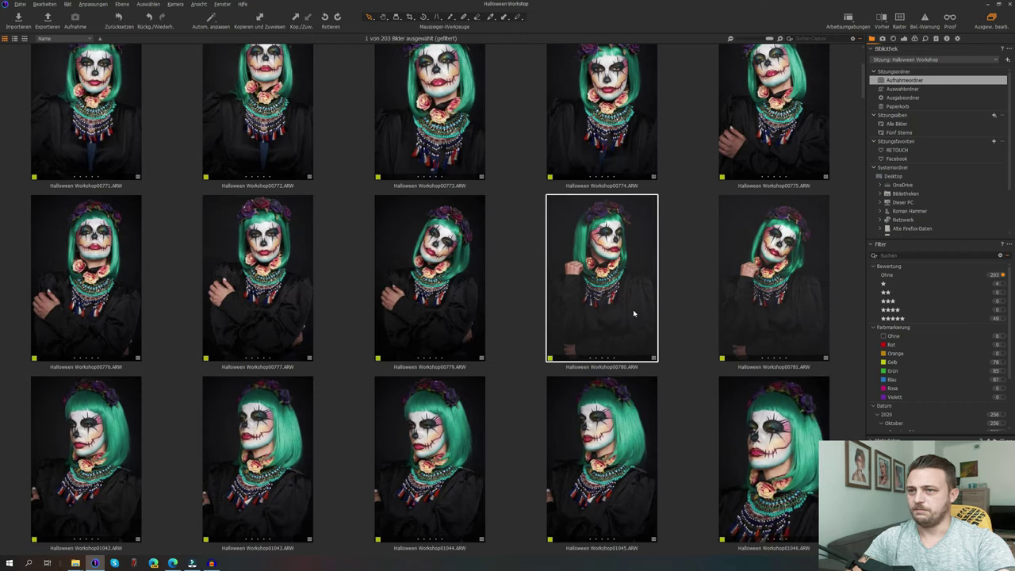
{"action": "key", "text": "5"}
Step: Rate the four black silhouette photos from Halloween Workshop01051.ARW to Halloween Workshop01054.ARW with one star
{"action": "scroll", "coordinate": [293, 367], "scroll_direction": "down", "scroll_amount": 5}
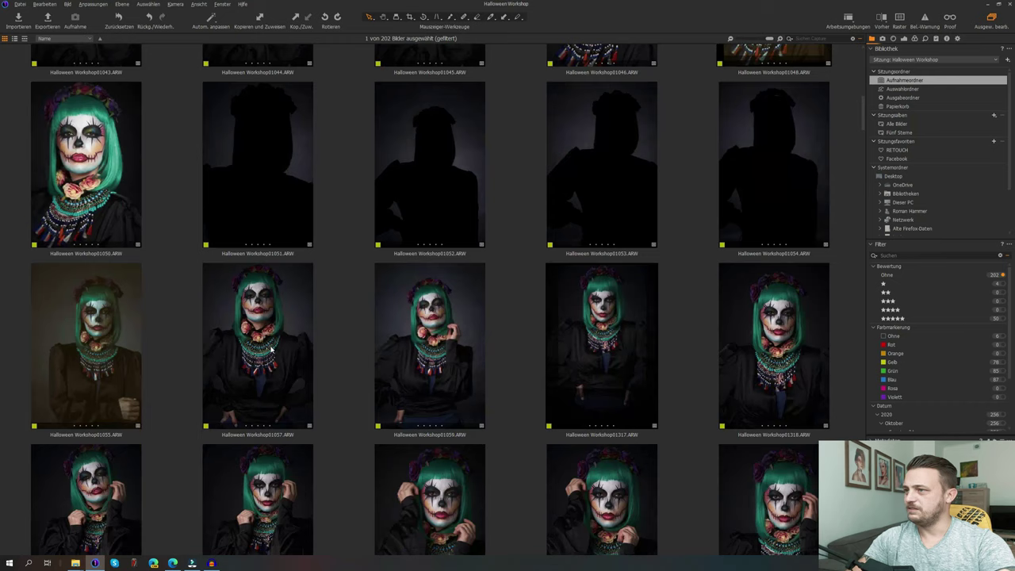
{"action": "left_click", "coordinate": [281, 211]}
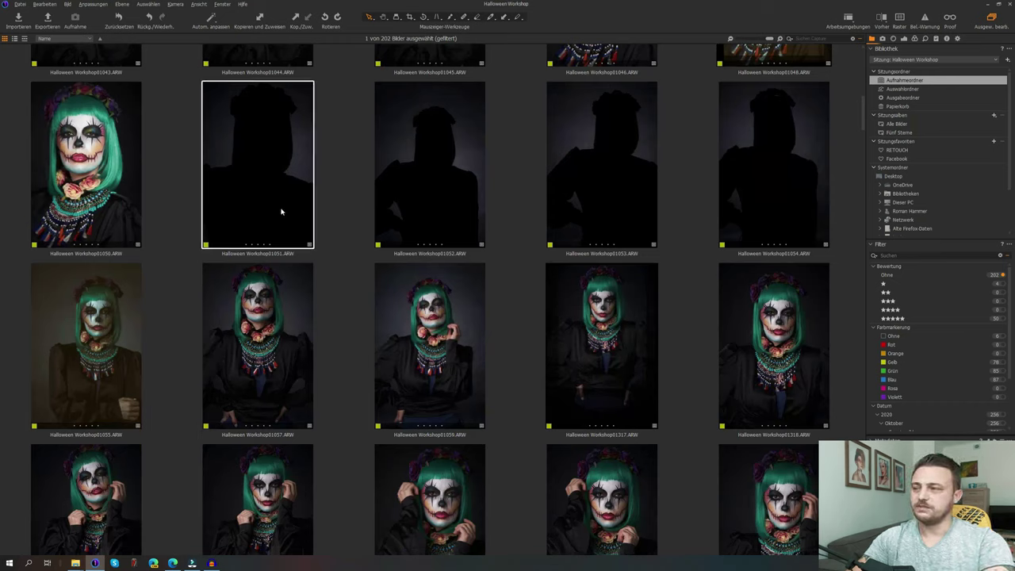
{"action": "left_click", "coordinate": [775, 188], "text": "shift"}
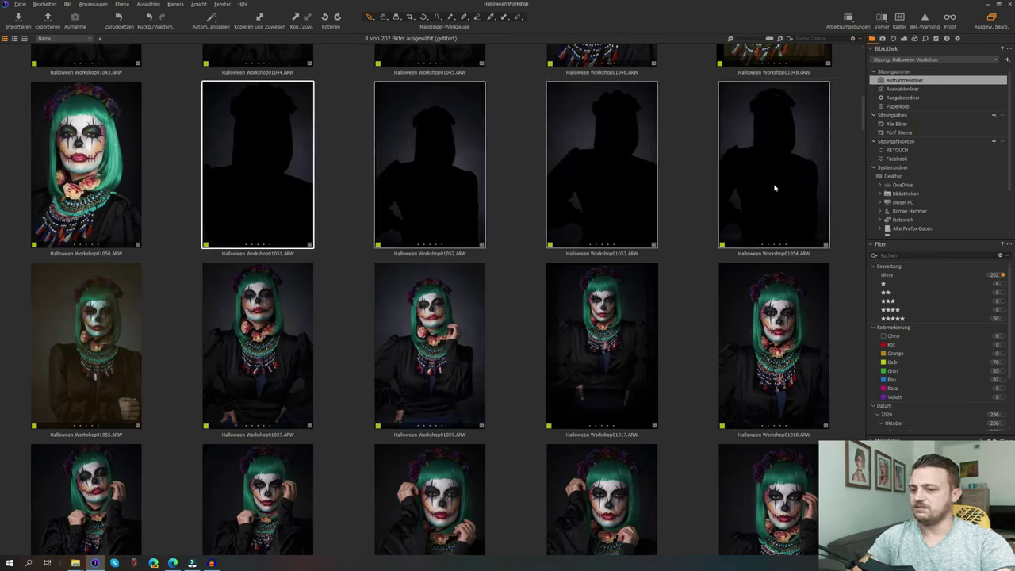
{"action": "key", "text": "Delete"}
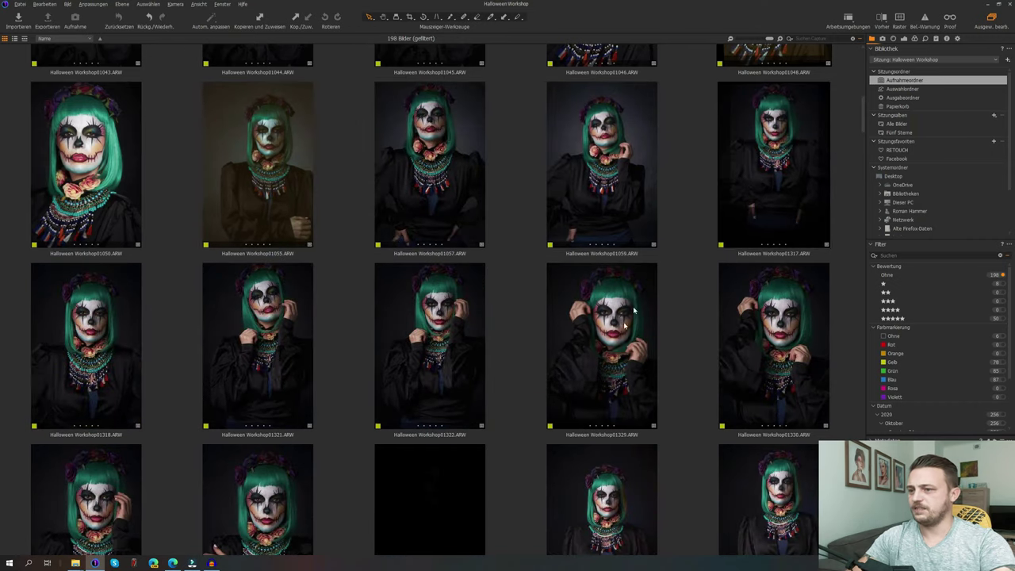
Step: Rate the black frame Halloween Workshop01591.ARW and the underexposed photos 01855 and 01857 with one star
{"action": "left_click", "coordinate": [447, 550]}
{"action": "scroll", "coordinate": [465, 399], "scroll_direction": "down", "scroll_amount": 5}
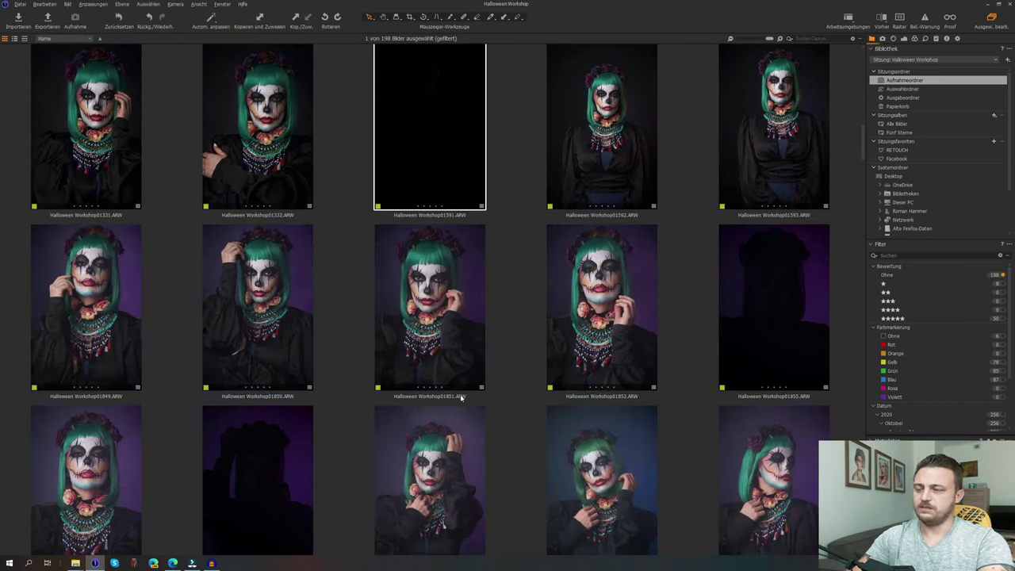
{"action": "key", "text": "Delete"}
{"action": "left_click", "coordinate": [592, 283]}
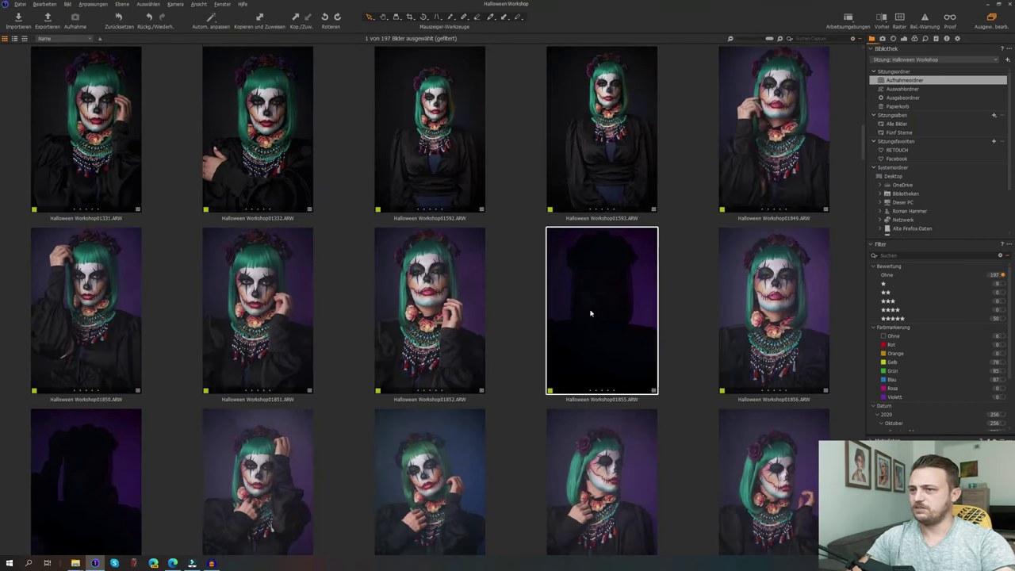
{"action": "left_click", "coordinate": [95, 449], "text": "ctrl"}
{"action": "key", "text": "Delete"}
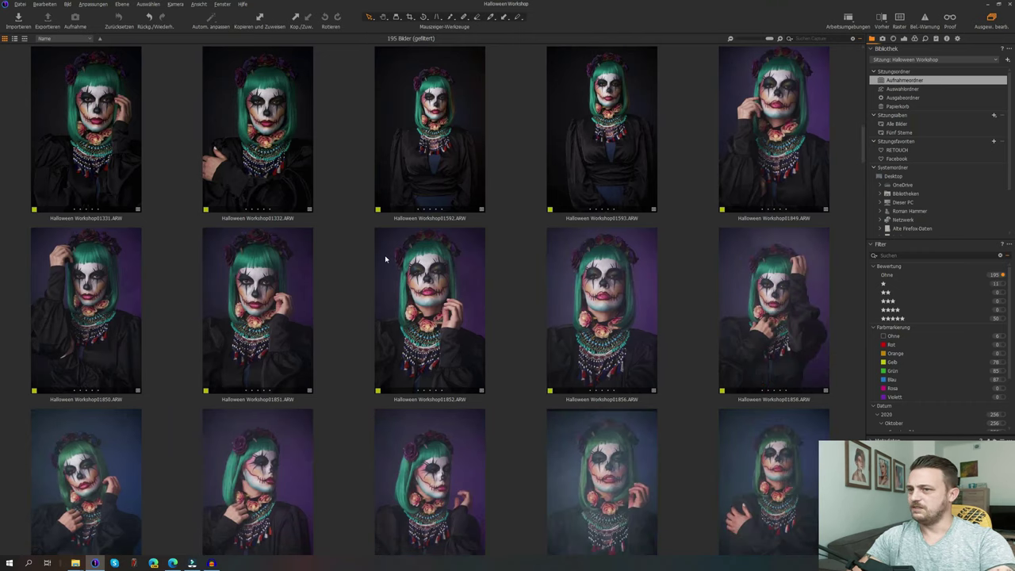
Step: Rate the four black landscape frames at the start of the browser, up to Halloween Workshop00259.ARW, with one star
{"action": "scroll", "coordinate": [490, 174], "scroll_direction": "down", "scroll_amount": 5}
{"action": "left_click", "coordinate": [429, 263]}
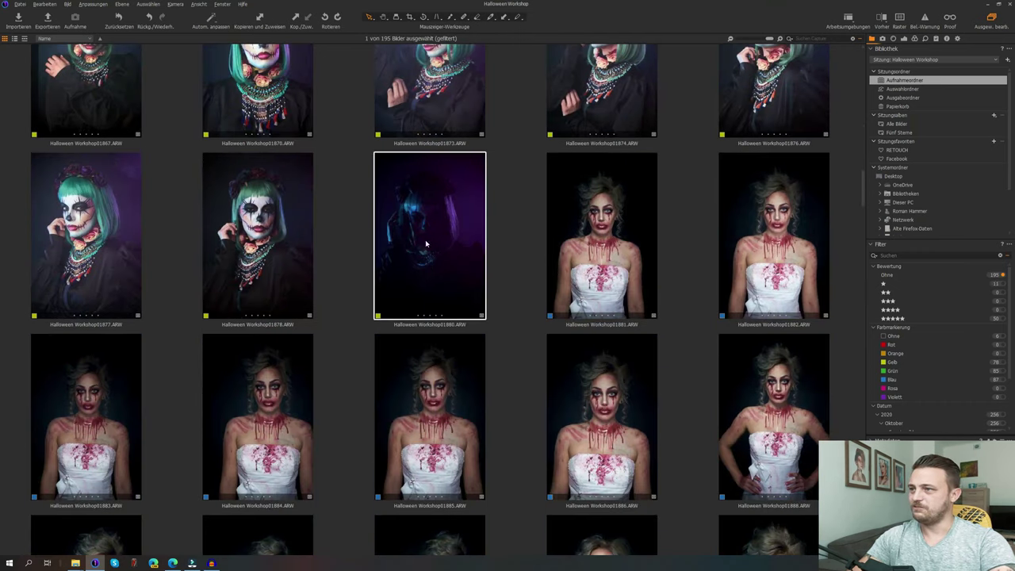
{"action": "scroll", "coordinate": [489, 312], "scroll_direction": "up", "scroll_amount": 2}
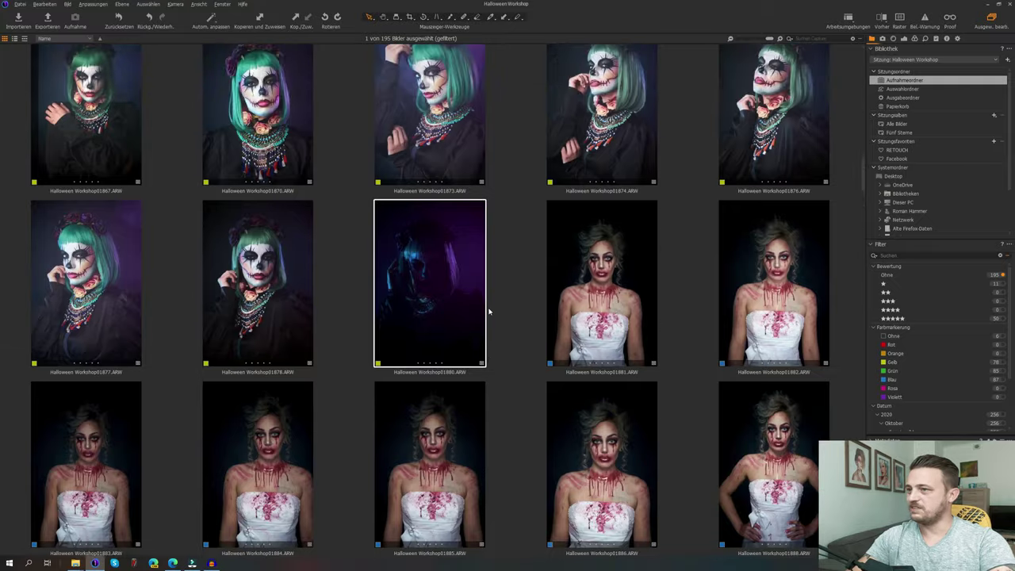
{"action": "scroll", "coordinate": [489, 312], "scroll_direction": "up", "scroll_amount": 20}
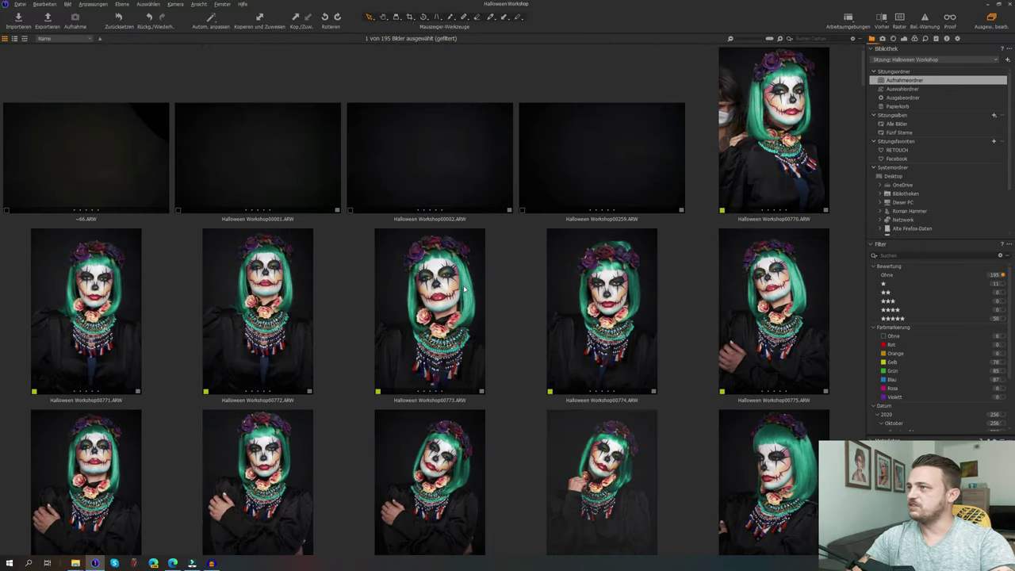
{"action": "left_click", "coordinate": [48, 165]}
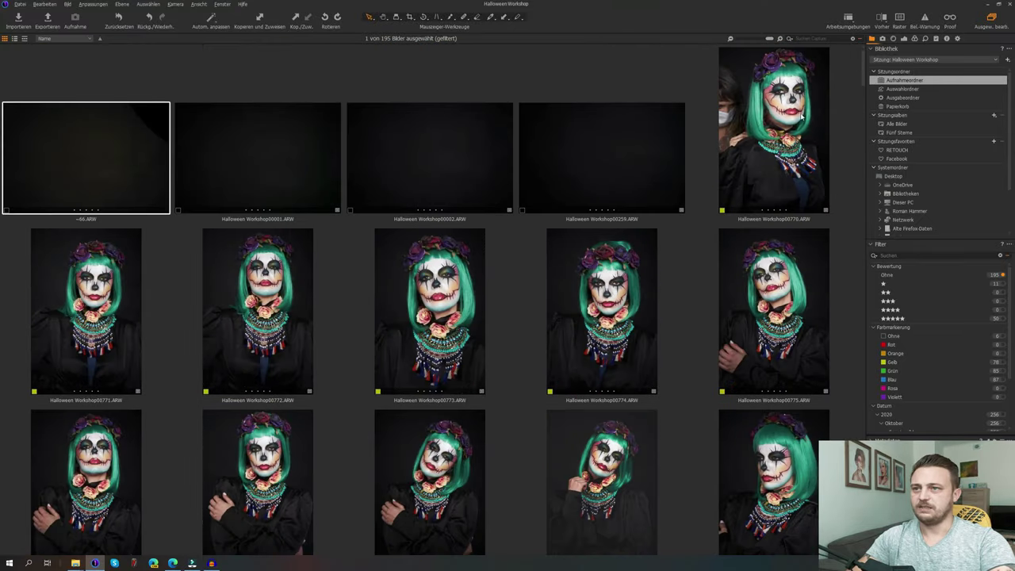
{"action": "left_click", "coordinate": [615, 156], "text": "shift"}
{"action": "key", "text": "Delete"}
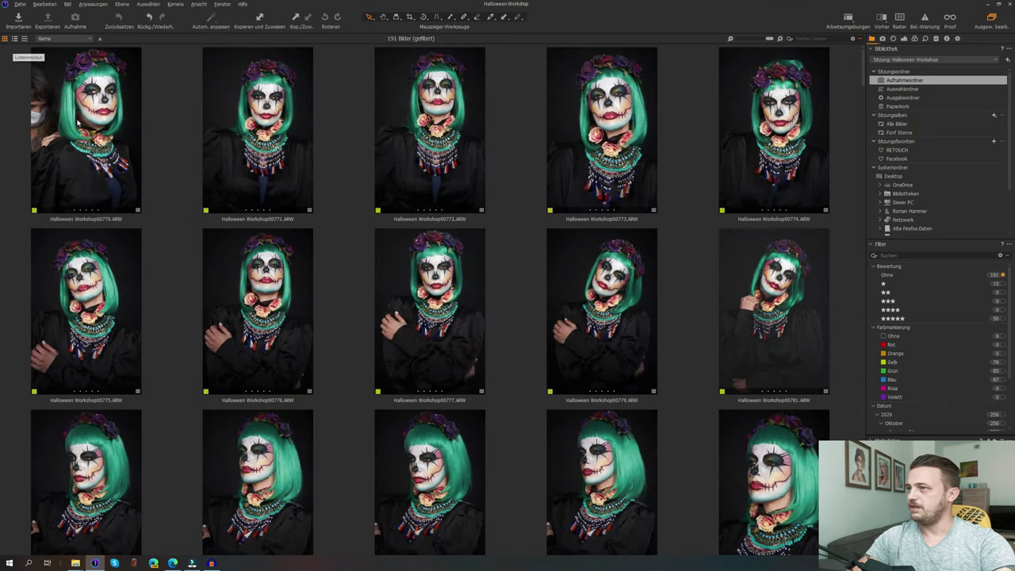
{"action": "scroll", "coordinate": [661, 365], "scroll_direction": "down", "scroll_amount": 15}
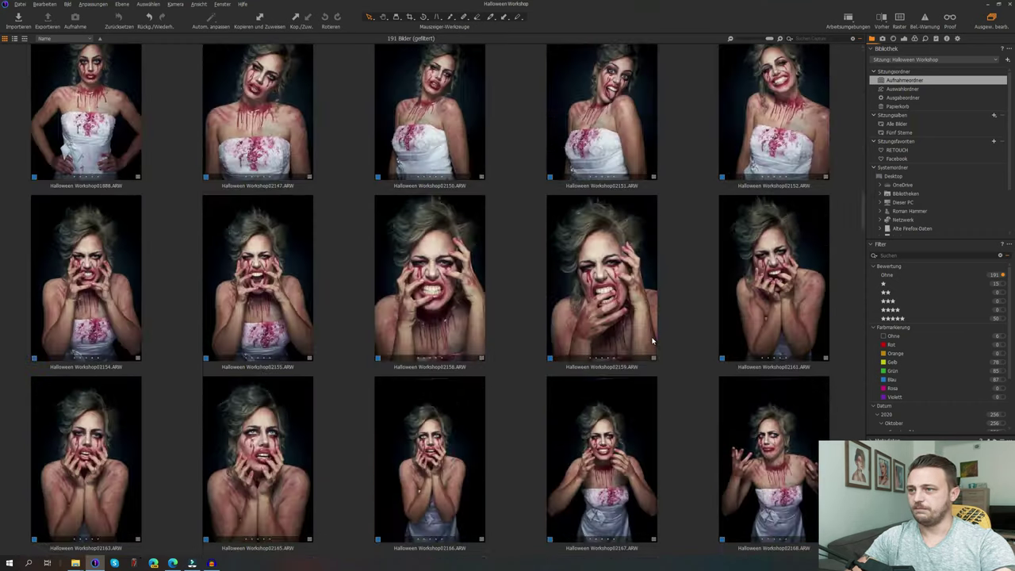
{"action": "scroll", "coordinate": [661, 366], "scroll_direction": "up", "scroll_amount": 15}
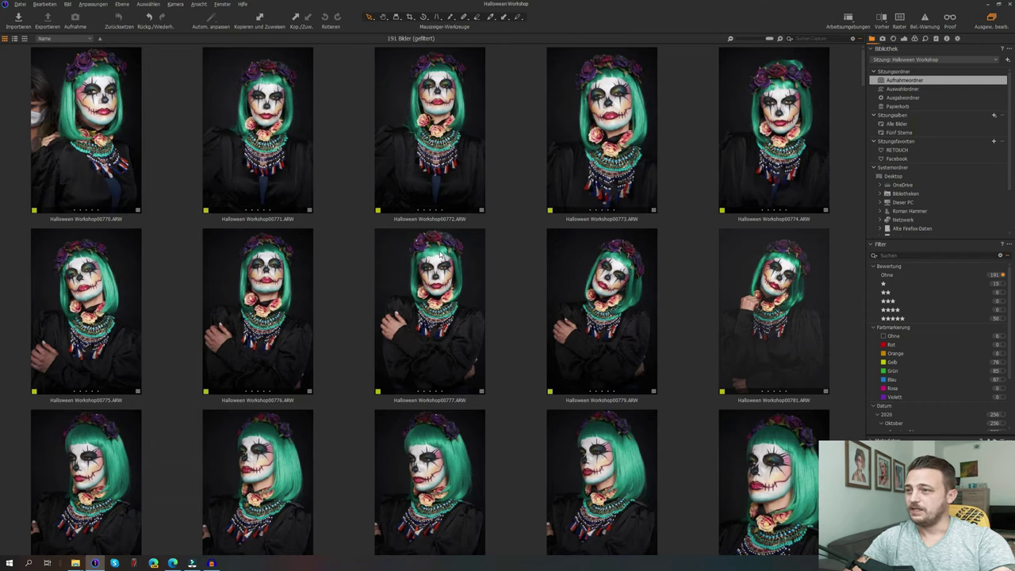
{"action": "scroll", "coordinate": [614, 306], "scroll_direction": "down", "scroll_amount": 1}
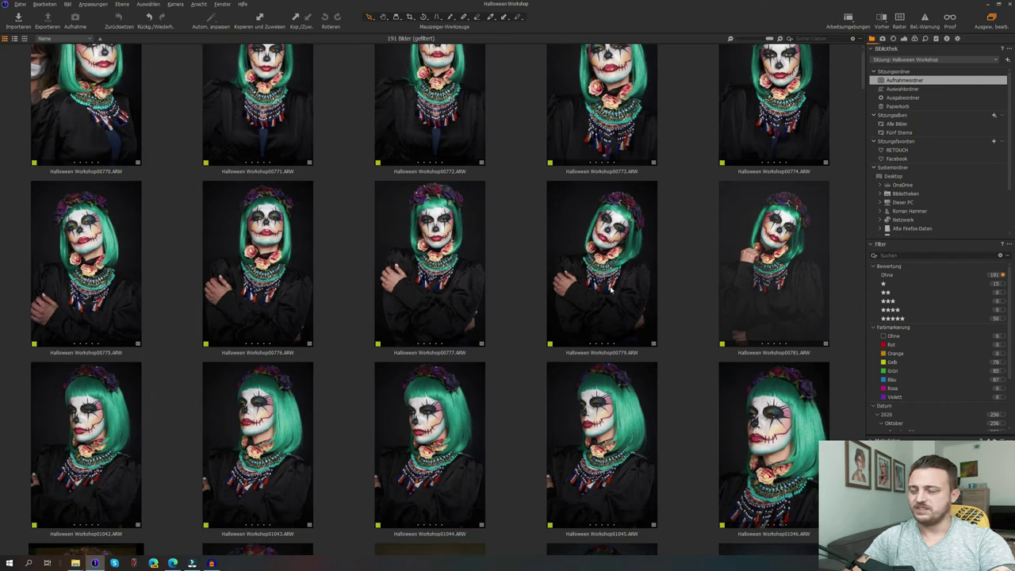
Step: Show the photos in list mode, switch to filmstrip mode and look through the large previews
{"action": "left_click", "coordinate": [14, 38]}
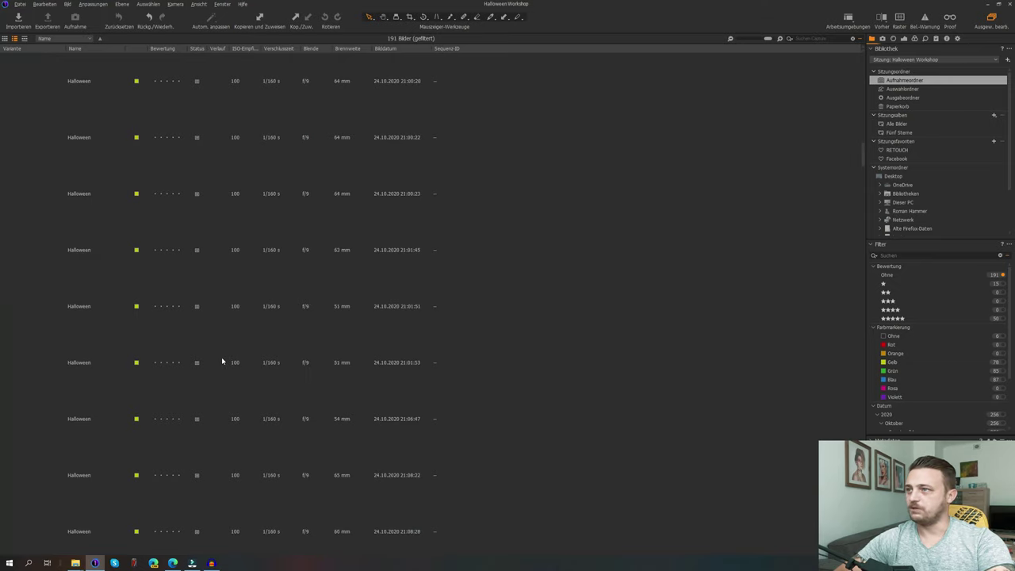
{"action": "left_click", "coordinate": [25, 39]}
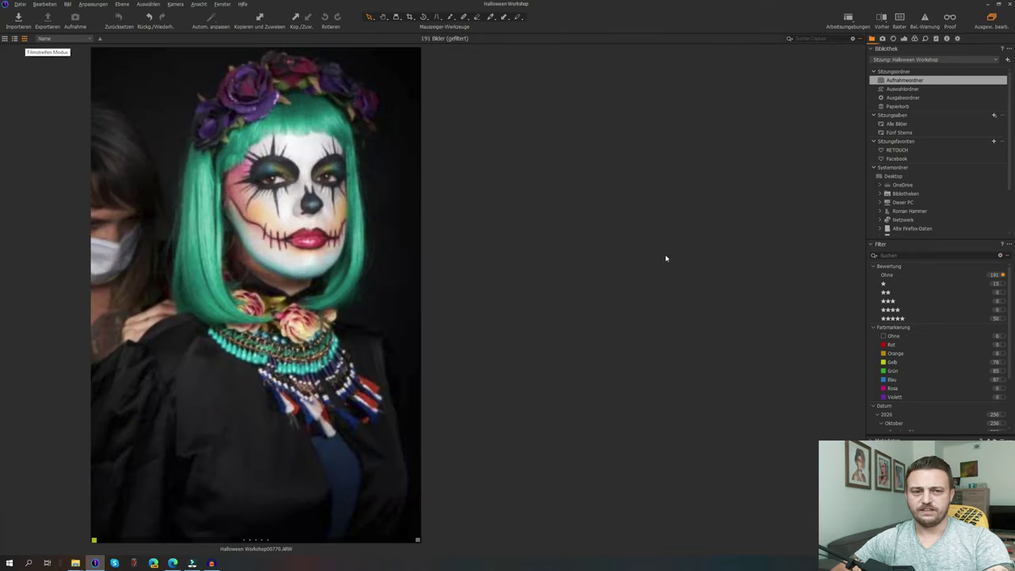
{"action": "scroll", "coordinate": [666, 259], "scroll_direction": "down", "scroll_amount": 5}
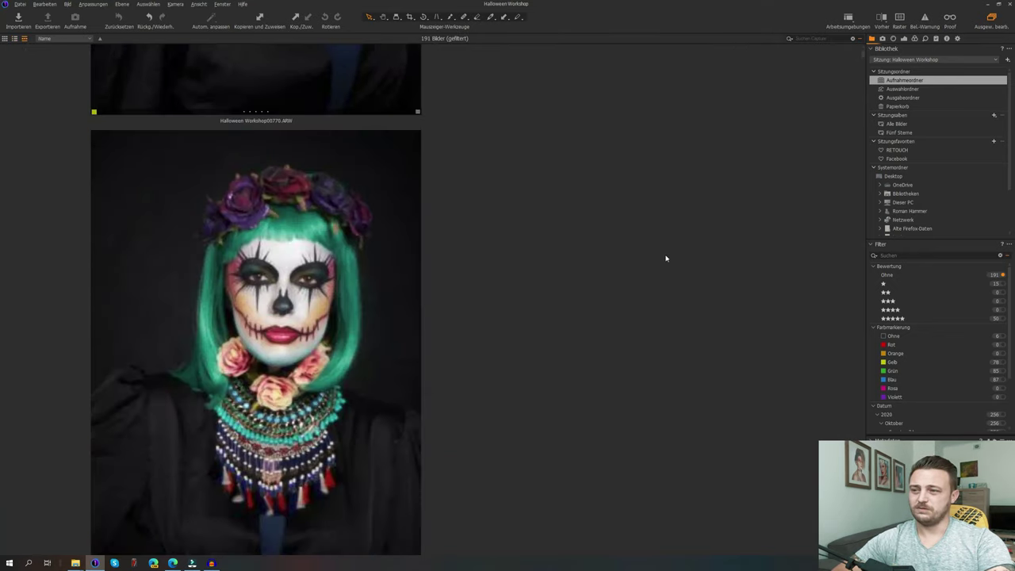
{"action": "scroll", "coordinate": [666, 259], "scroll_direction": "down", "scroll_amount": 10}
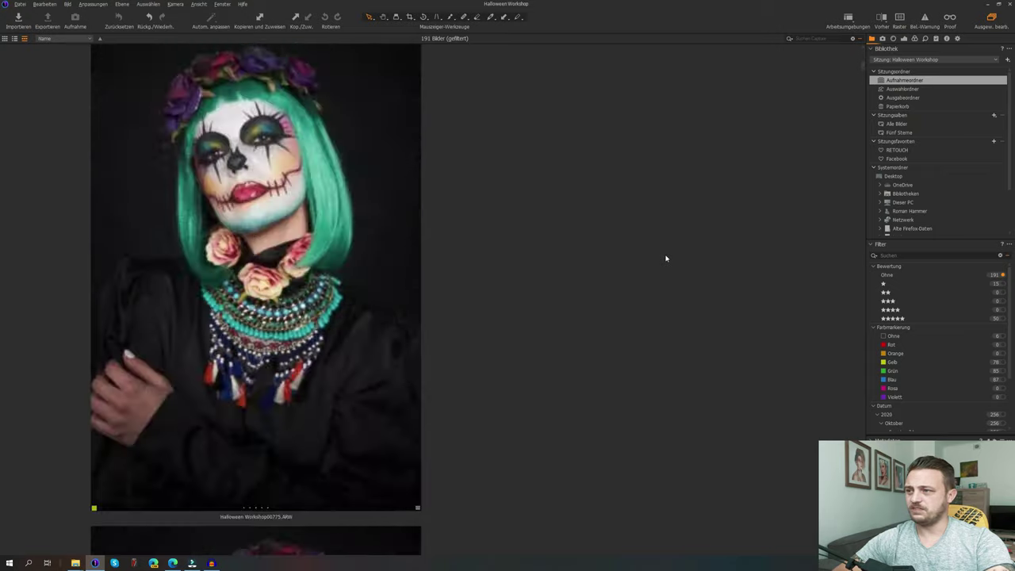
{"action": "scroll", "coordinate": [666, 259], "scroll_direction": "down", "scroll_amount": 5}
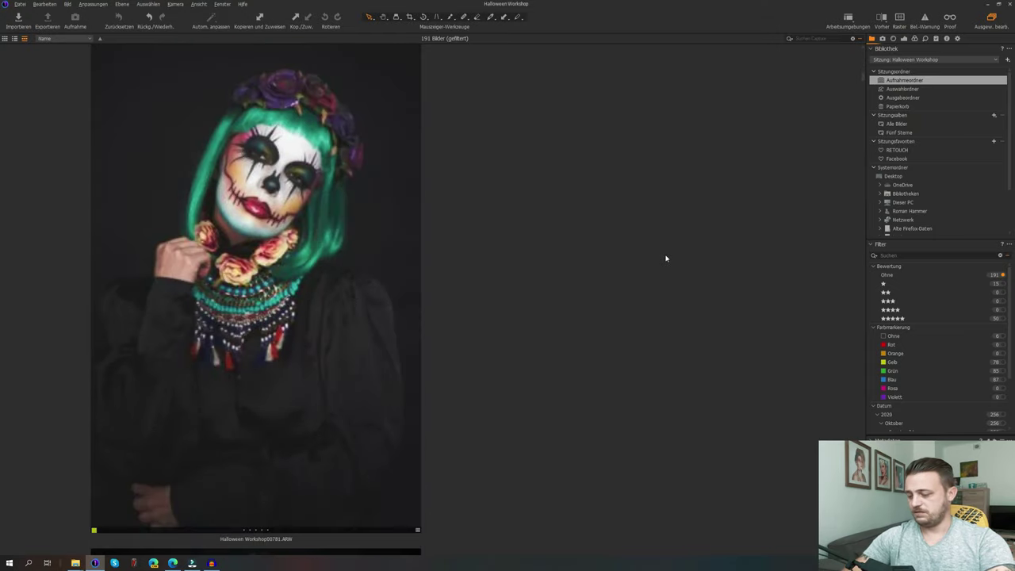
Step: Show and hide the viewer, look through the filmstrip mode once more and return the browser to the thumbnail grid
{"action": "key", "text": "ctrl+alt+v"}
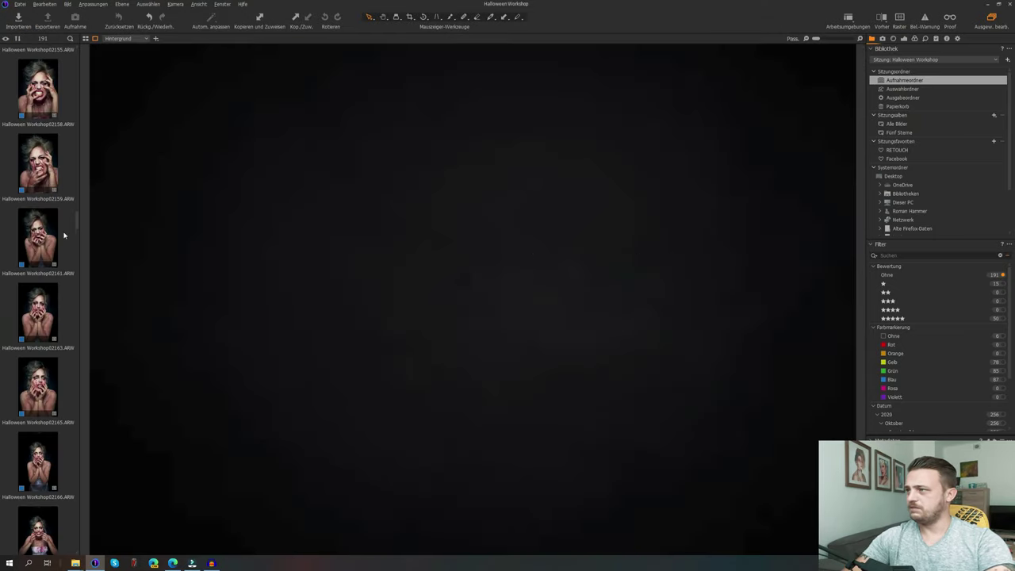
{"action": "key", "text": "ctrl+alt+v"}
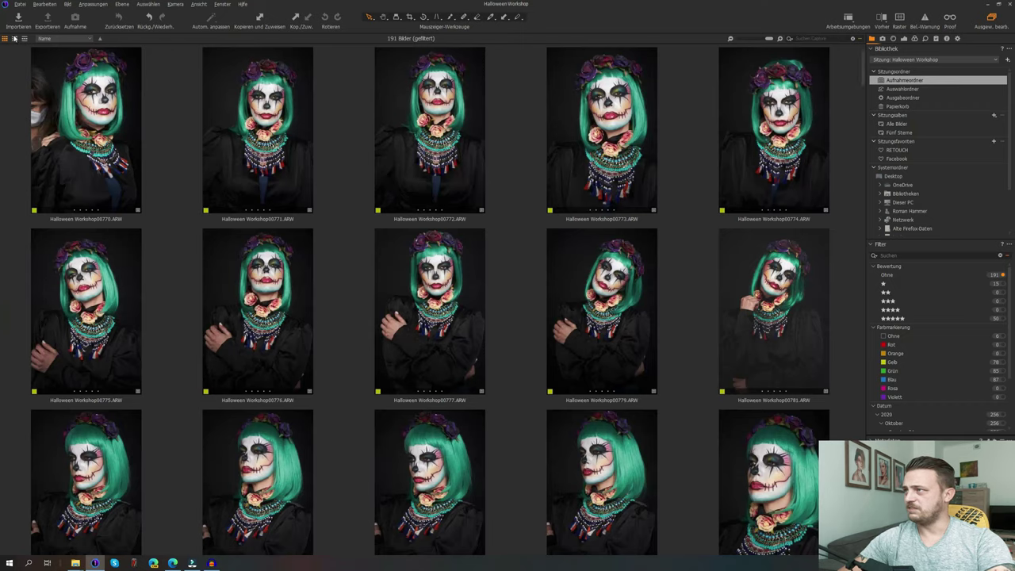
{"action": "left_click", "coordinate": [14, 39]}
{"action": "scroll", "coordinate": [463, 298], "scroll_direction": "down", "scroll_amount": 5}
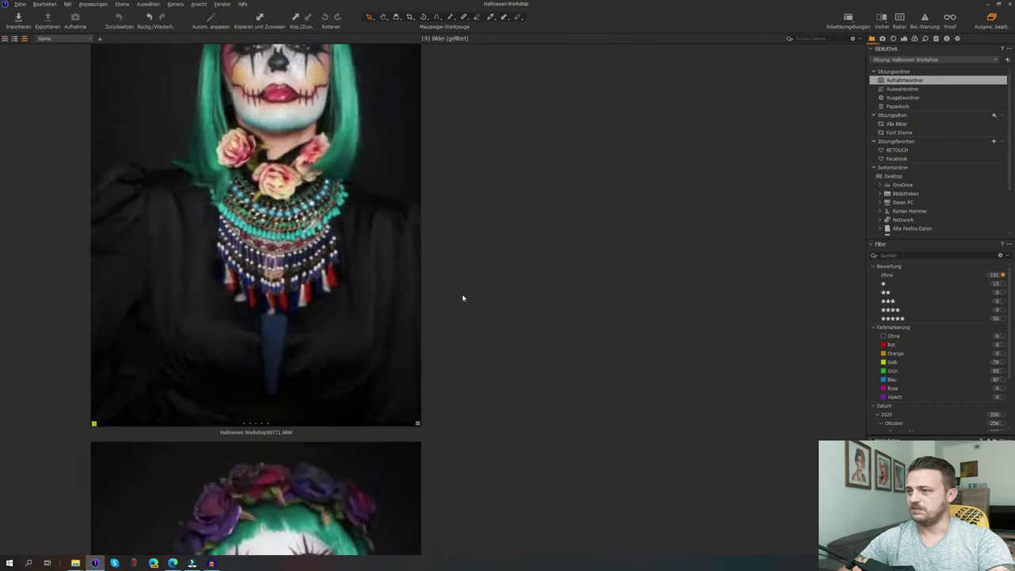
{"action": "scroll", "coordinate": [463, 298], "scroll_direction": "down", "scroll_amount": 10}
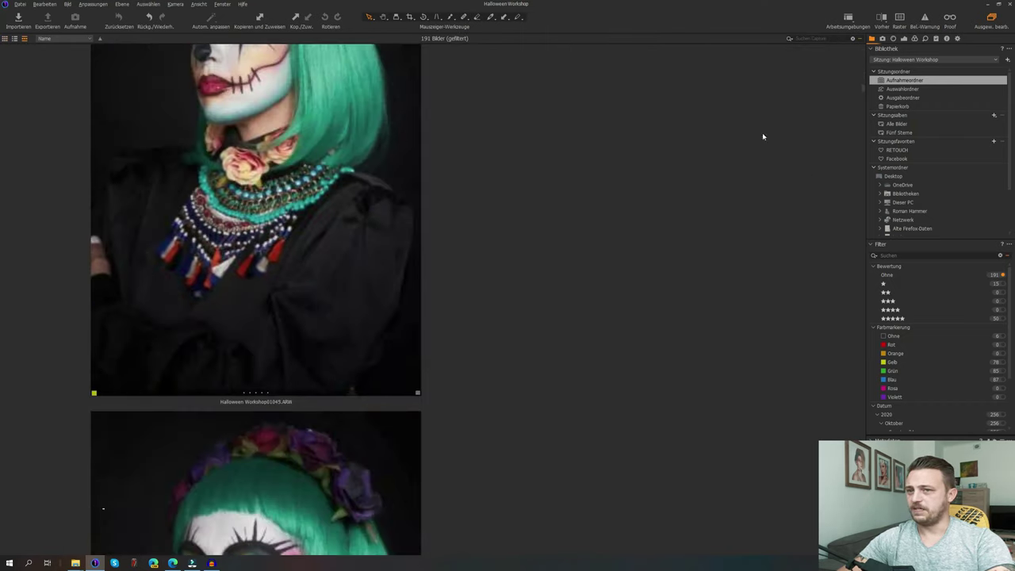
{"action": "left_click", "coordinate": [4, 39]}
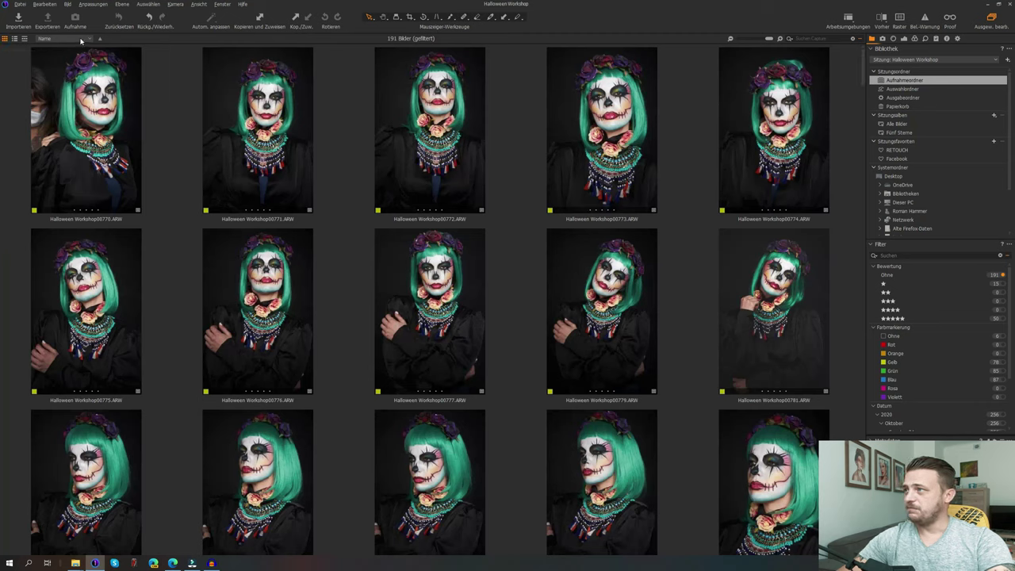
Step: Examine the sort criteria available for the browser, from Name down to Manuell
{"action": "left_click", "coordinate": [80, 40]}
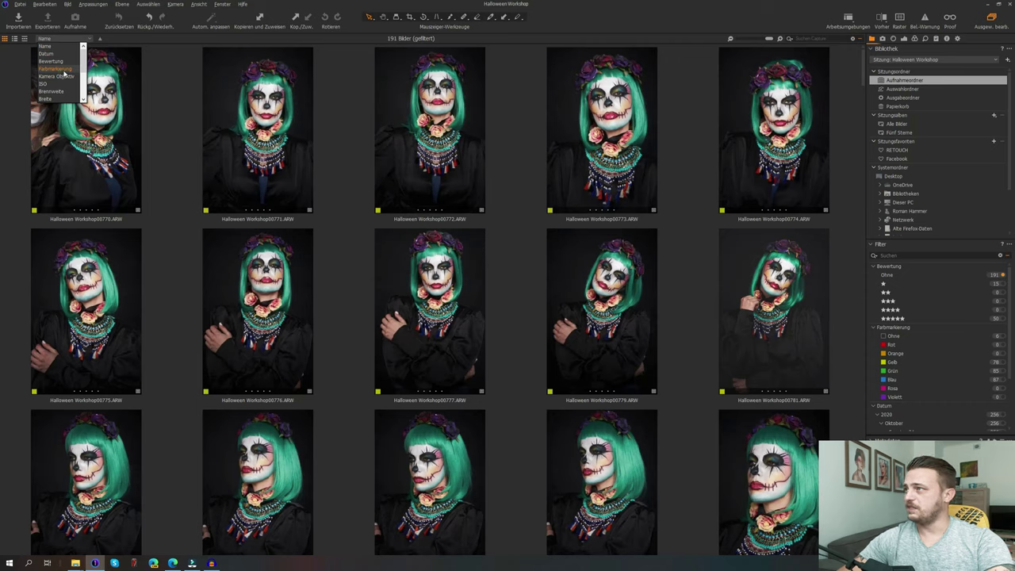
{"action": "scroll", "coordinate": [64, 63], "scroll_direction": "down", "scroll_amount": 3}
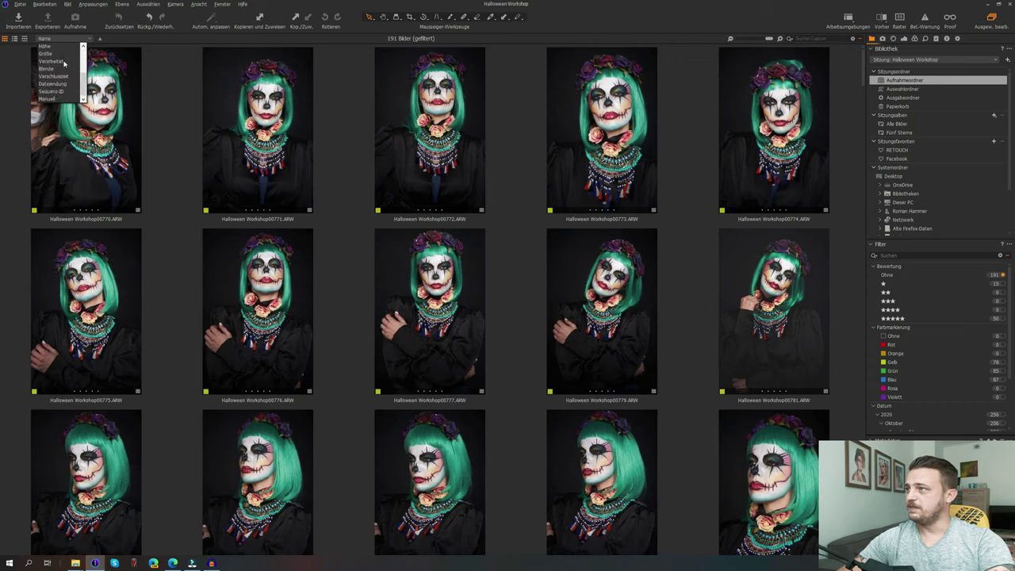
{"action": "scroll", "coordinate": [64, 62], "scroll_direction": "up", "scroll_amount": 3}
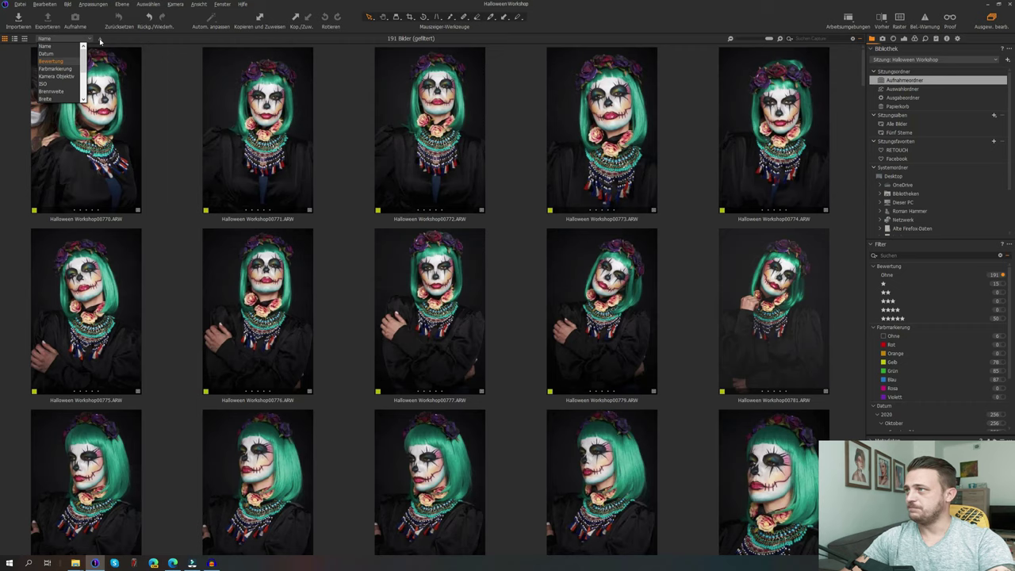
{"action": "left_click", "coordinate": [100, 38]}
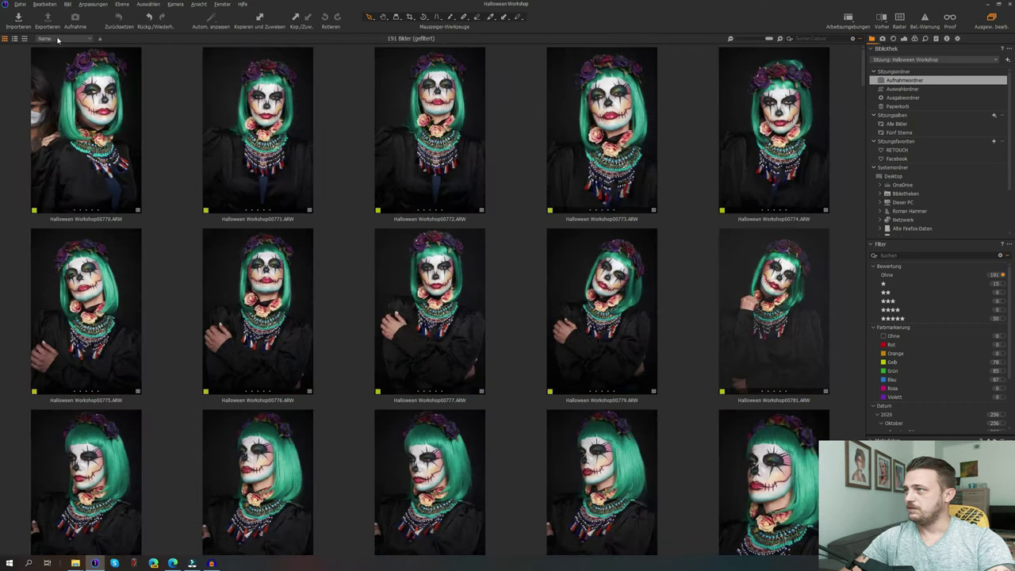
Step: Sort the photos by Datum and restore the sorting by Name
{"action": "left_click", "coordinate": [57, 38]}
{"action": "left_click", "coordinate": [63, 57]}
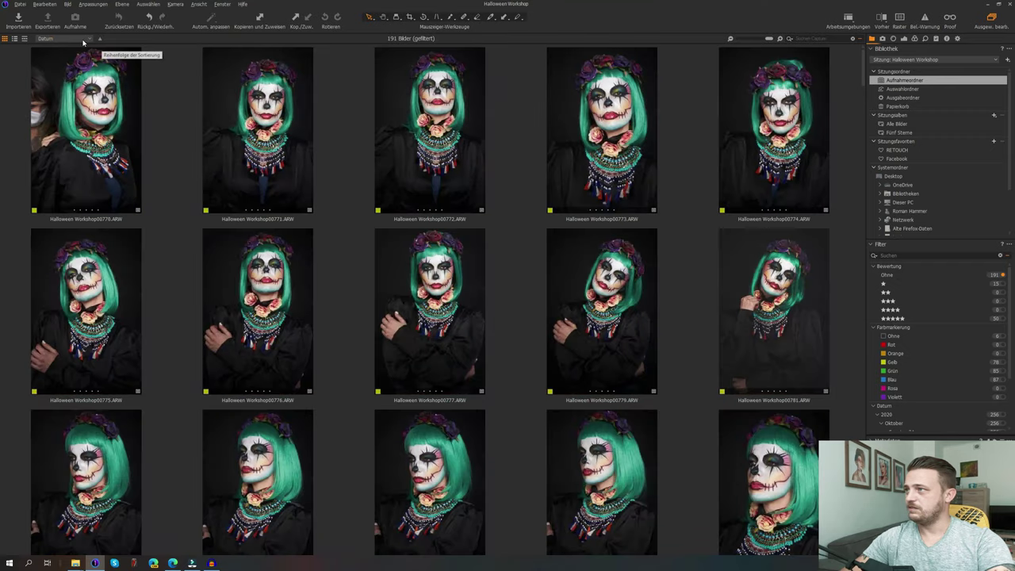
{"action": "left_click", "coordinate": [59, 39]}
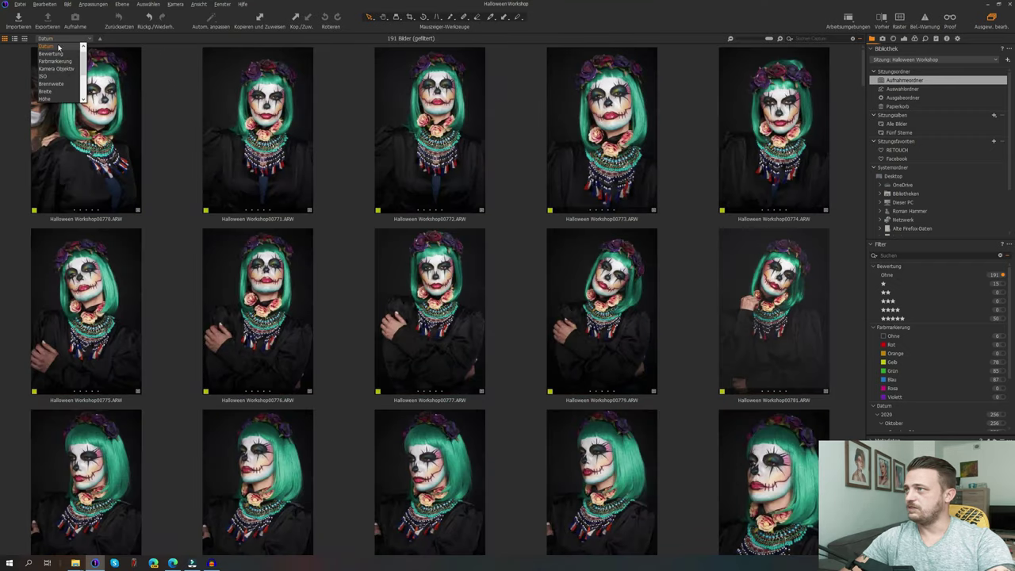
{"action": "scroll", "coordinate": [58, 47], "scroll_direction": "up", "scroll_amount": 2}
{"action": "left_click", "coordinate": [56, 46]}
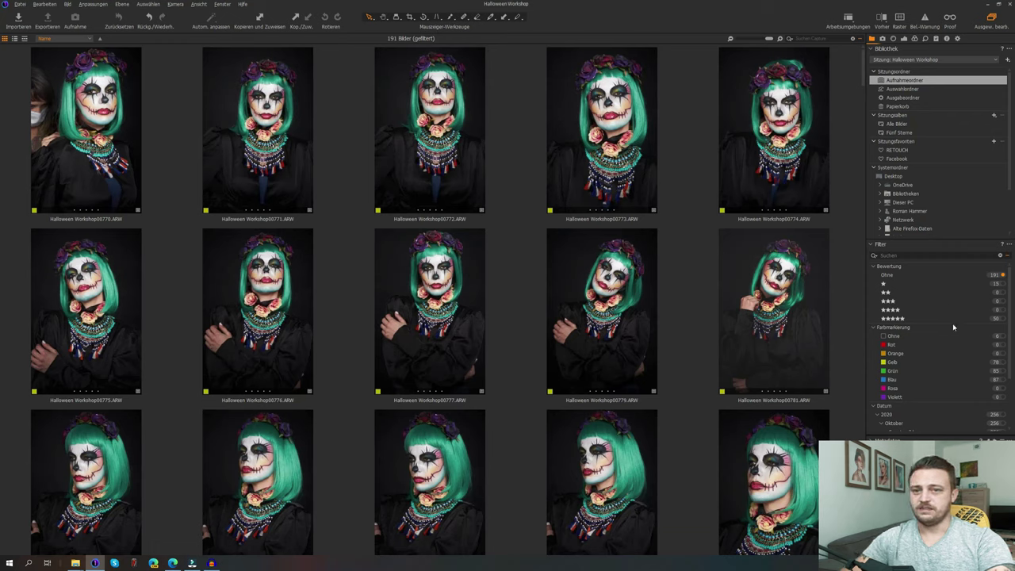
Step: Filter the browser to photos with the yellow (Gelb) colour tag instead of unrated ones, and look through them
{"action": "scroll", "coordinate": [942, 276], "scroll_direction": "down", "scroll_amount": 2}
{"action": "scroll", "coordinate": [517, 341], "scroll_direction": "down", "scroll_amount": 20}
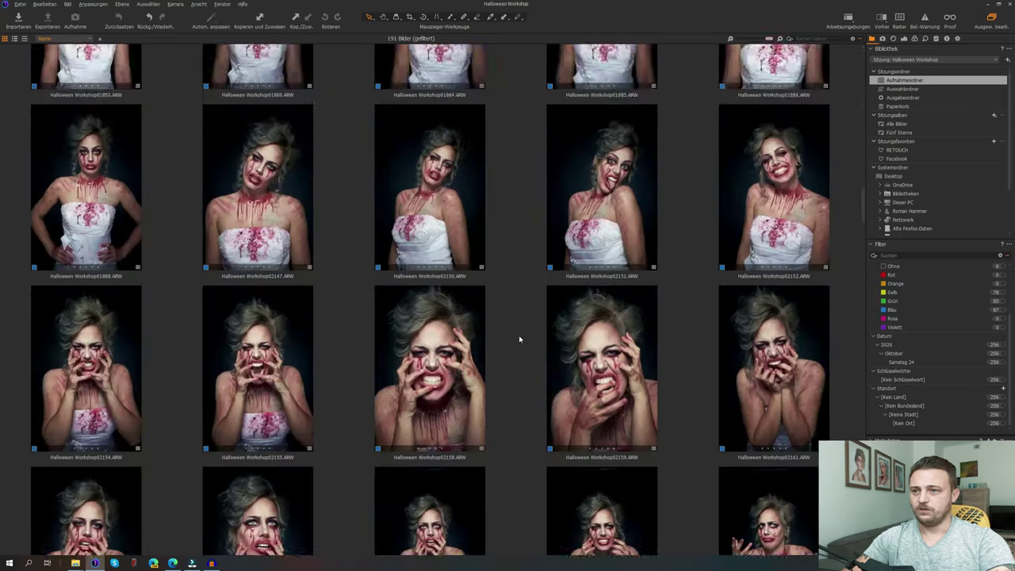
{"action": "scroll", "coordinate": [520, 340], "scroll_direction": "up", "scroll_amount": 20}
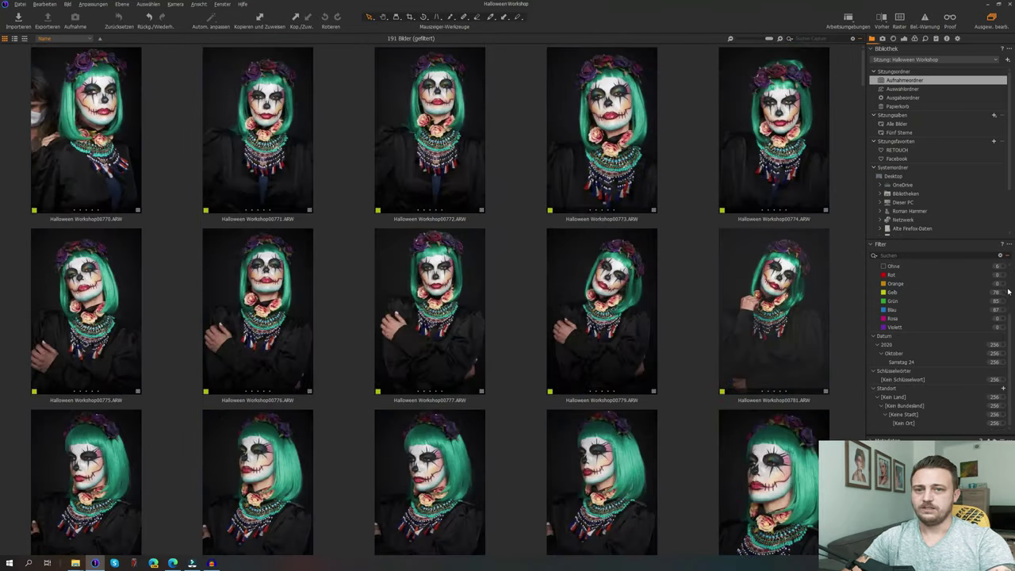
{"action": "left_click", "coordinate": [1003, 292]}
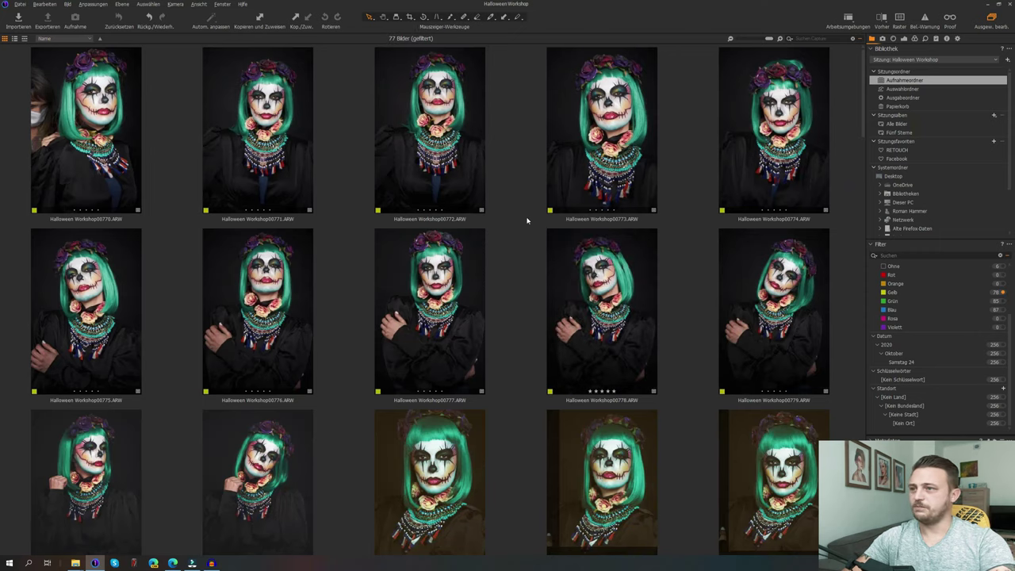
{"action": "scroll", "coordinate": [526, 219], "scroll_direction": "down", "scroll_amount": 15}
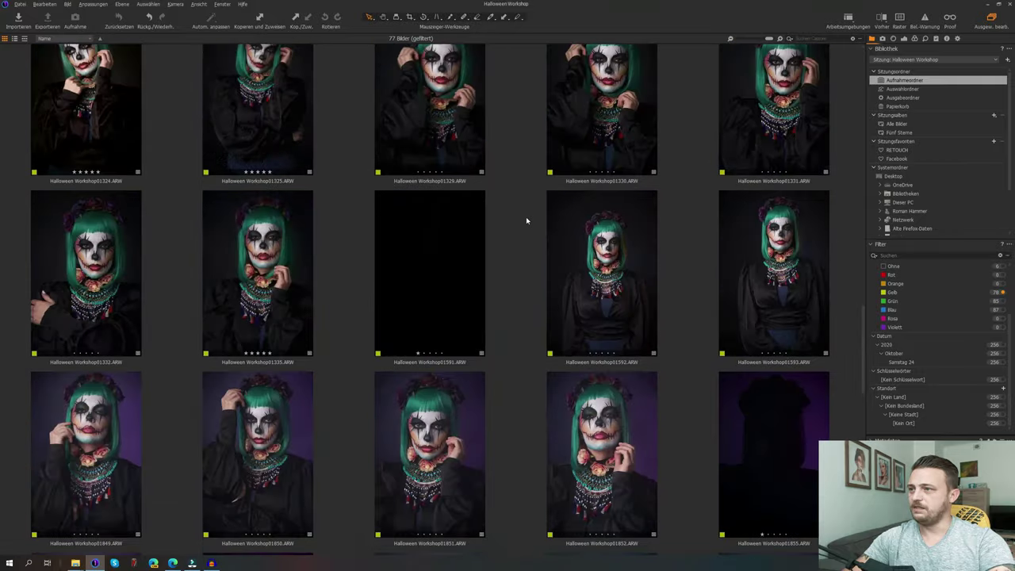
{"action": "scroll", "coordinate": [526, 220], "scroll_direction": "up", "scroll_amount": 15}
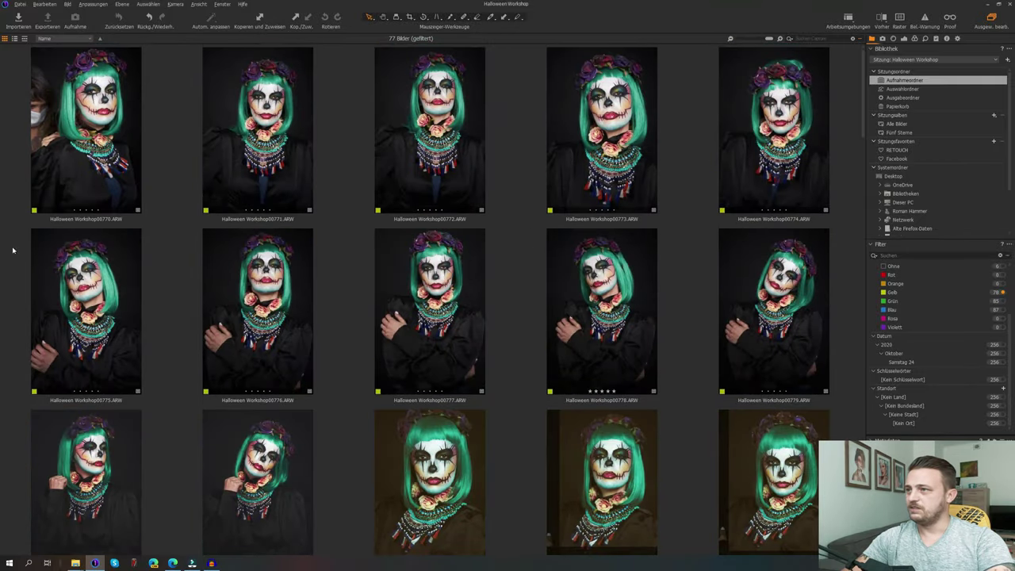
{"action": "scroll", "coordinate": [470, 215], "scroll_direction": "down", "scroll_amount": 20}
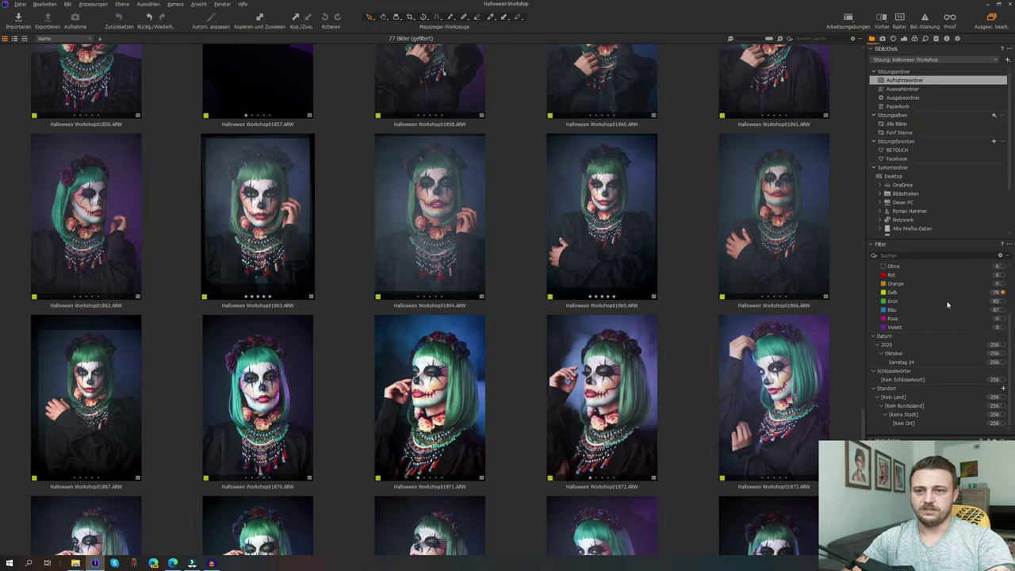
Step: Narrow the yellow-tagged photos to those rated five stars and review the selection
{"action": "scroll", "coordinate": [960, 313], "scroll_direction": "up", "scroll_amount": 3}
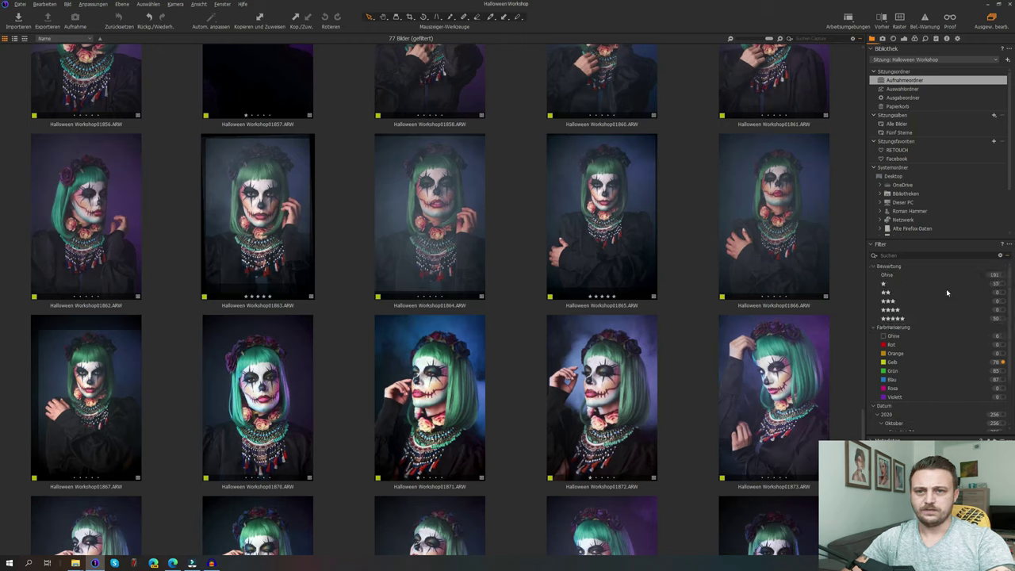
{"action": "left_click", "coordinate": [1004, 320]}
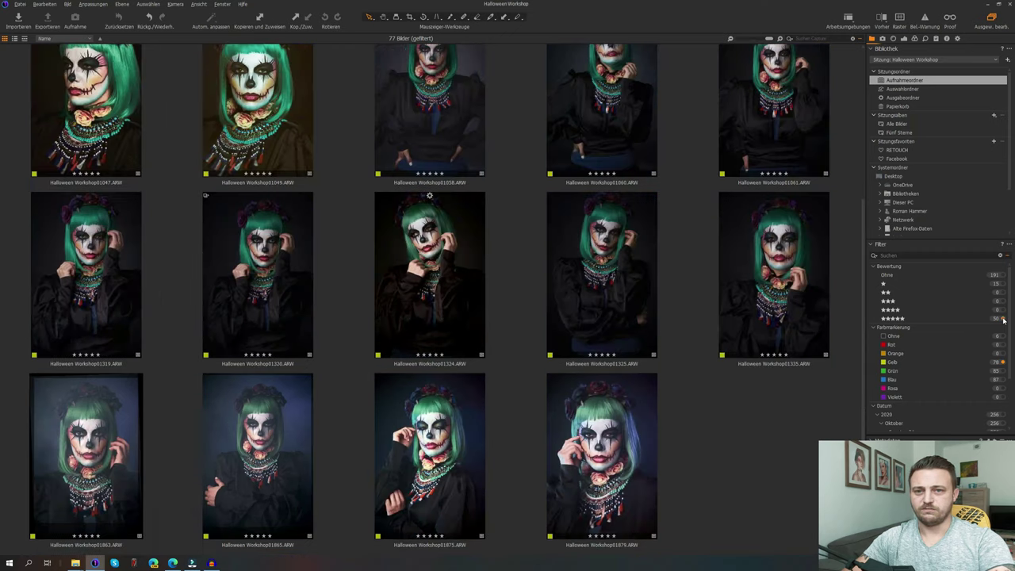
{"action": "scroll", "coordinate": [627, 300], "scroll_direction": "up", "scroll_amount": 3}
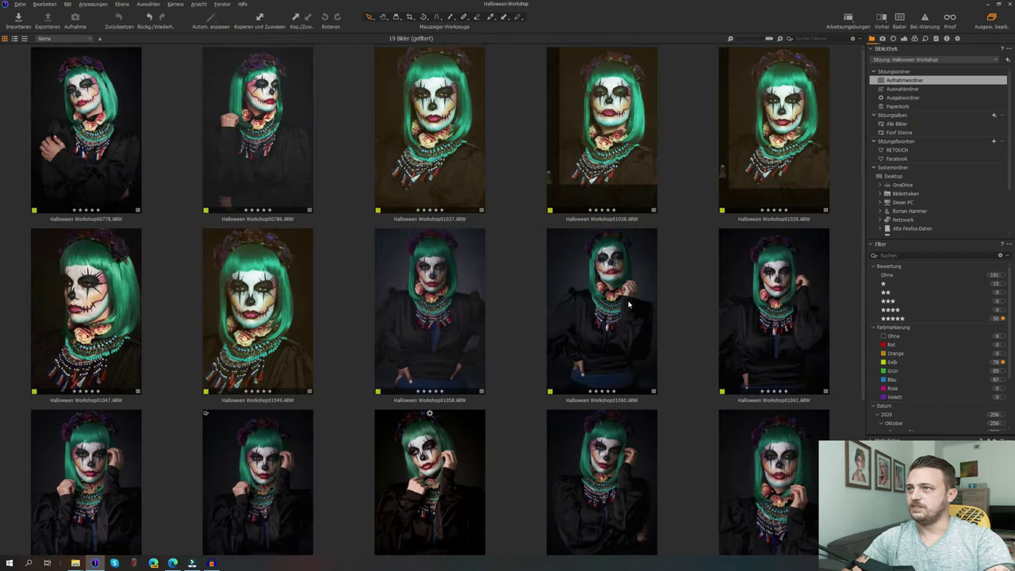
{"action": "scroll", "coordinate": [627, 303], "scroll_direction": "down", "scroll_amount": 3}
{"action": "scroll", "coordinate": [627, 303], "scroll_direction": "up", "scroll_amount": 3}
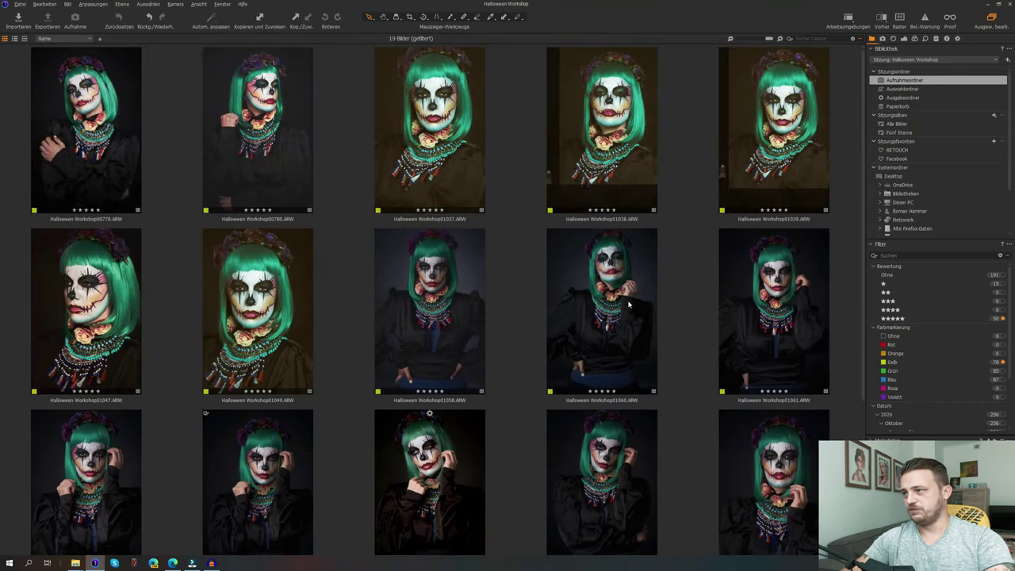
Step: Look through all rows of the filtered yellow five-star portraits, from the first photo to the last
{"action": "scroll", "coordinate": [628, 304], "scroll_direction": "down", "scroll_amount": 1}
{"action": "scroll", "coordinate": [628, 304], "scroll_direction": "down", "scroll_amount": 3}
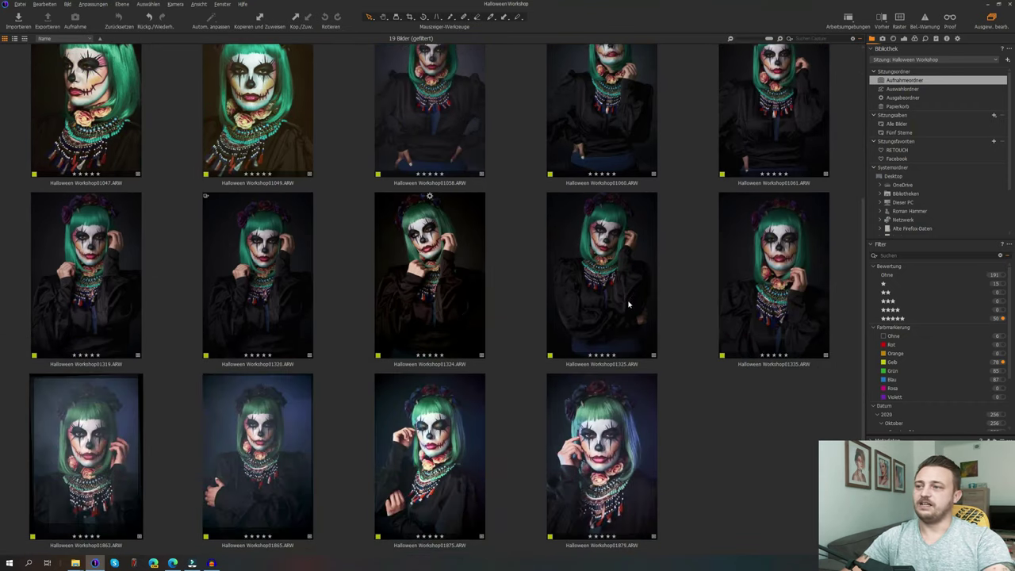
{"action": "scroll", "coordinate": [628, 303], "scroll_direction": "up", "scroll_amount": 3}
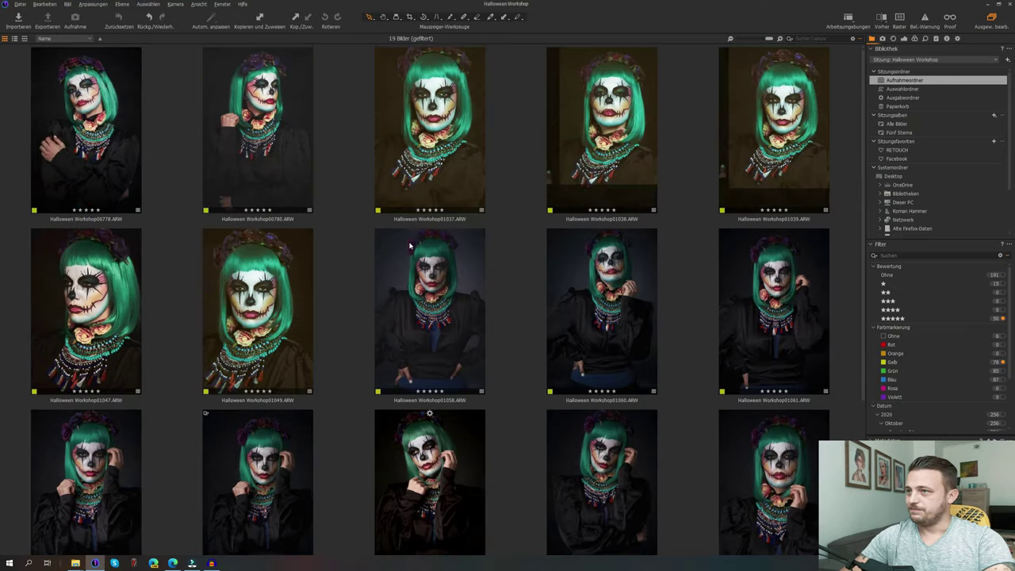
{"action": "scroll", "coordinate": [627, 303], "scroll_direction": "down", "scroll_amount": 3}
{"action": "scroll", "coordinate": [688, 144], "scroll_direction": "up", "scroll_amount": 4}
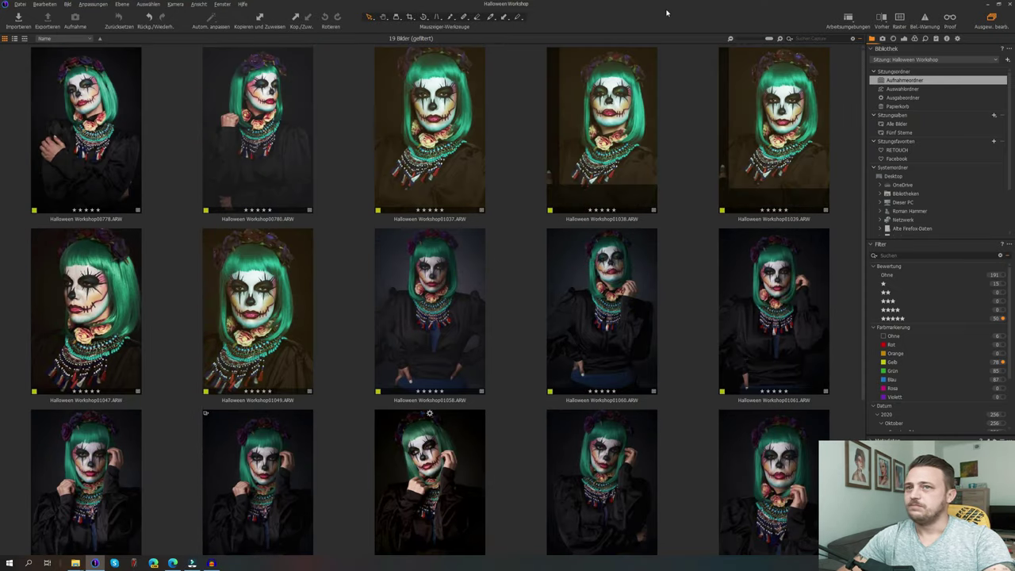
Step: Shrink the browser thumbnails to show more photos per row, and enlarge them again to five per row
{"action": "mouse_move", "coordinate": [768, 40]}
{"action": "left_mouse_down"}
{"action": "mouse_move", "coordinate": [732, 40]}
{"action": "mouse_move", "coordinate": [781, 41]}
{"action": "mouse_move", "coordinate": [751, 51]}
{"action": "mouse_move", "coordinate": [778, 52]}
{"action": "mouse_move", "coordinate": [738, 47]}
{"action": "mouse_move", "coordinate": [769, 51]}
{"action": "left_mouse_up"}
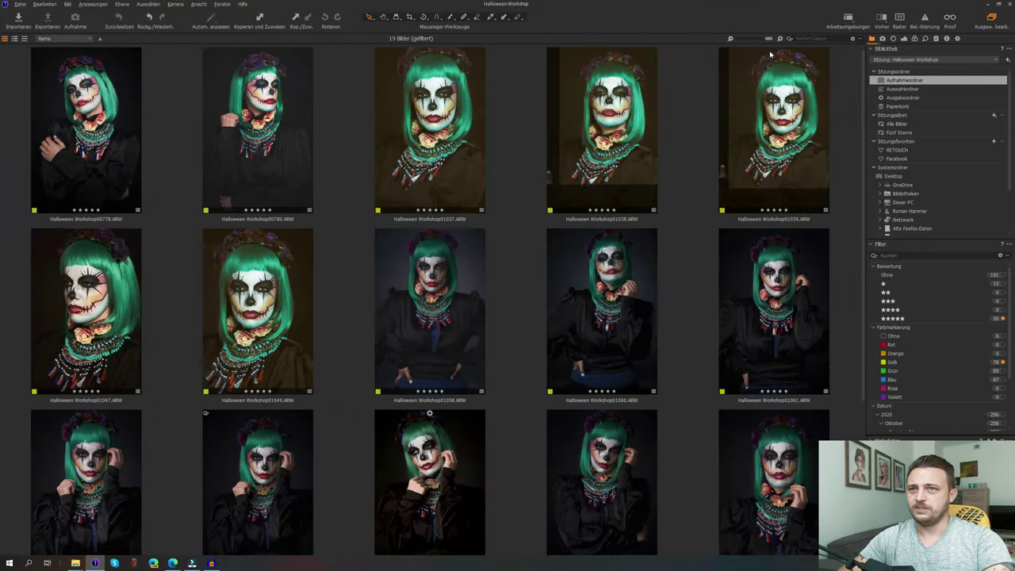
{"action": "left_click", "coordinate": [730, 39]}
{"action": "left_click", "coordinate": [729, 40]}
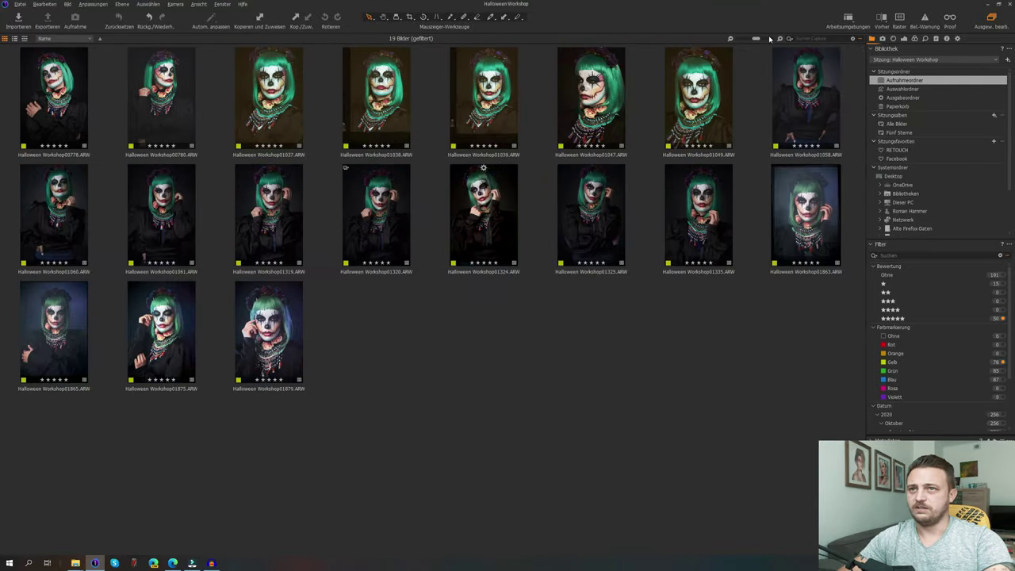
{"action": "left_click", "coordinate": [779, 40]}
{"action": "left_click", "coordinate": [780, 40]}
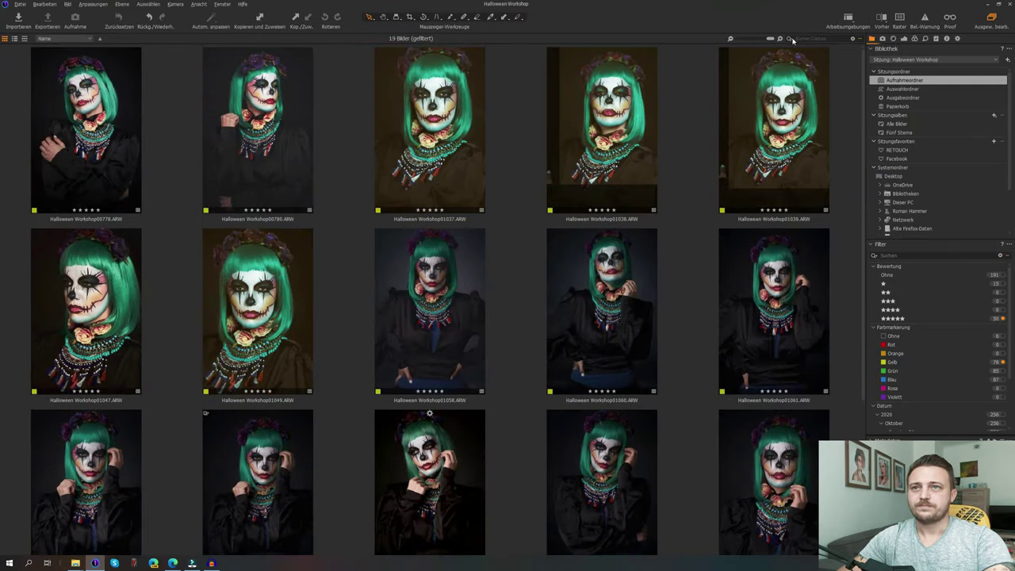
Step: Clear the active filters and use the browser's quick search filter to show only the five-star photos
{"action": "left_click", "coordinate": [791, 41]}
{"action": "left_click", "coordinate": [801, 32]}
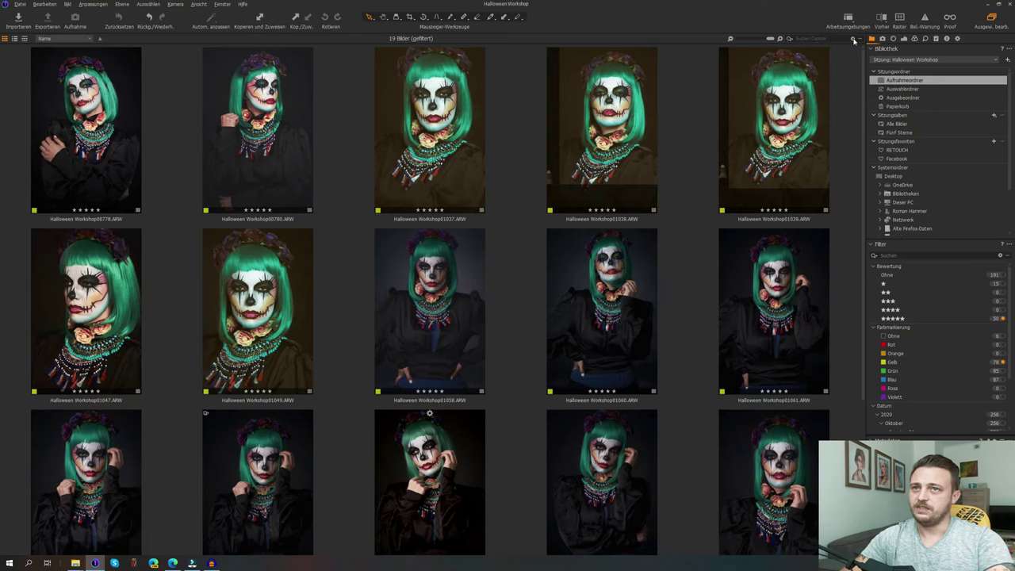
{"action": "left_click", "coordinate": [853, 39]}
{"action": "left_click", "coordinate": [791, 39]}
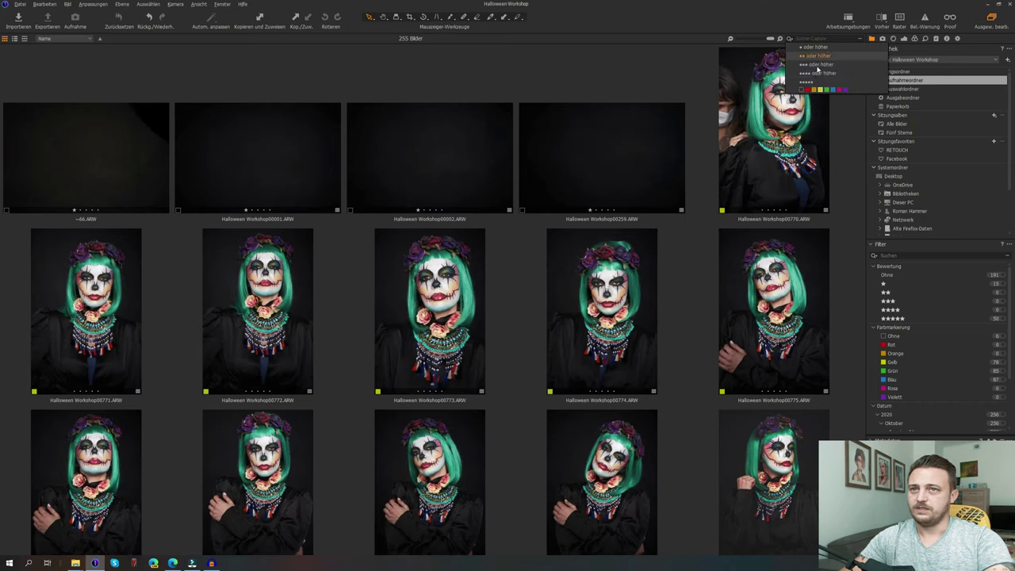
{"action": "left_click", "coordinate": [815, 84]}
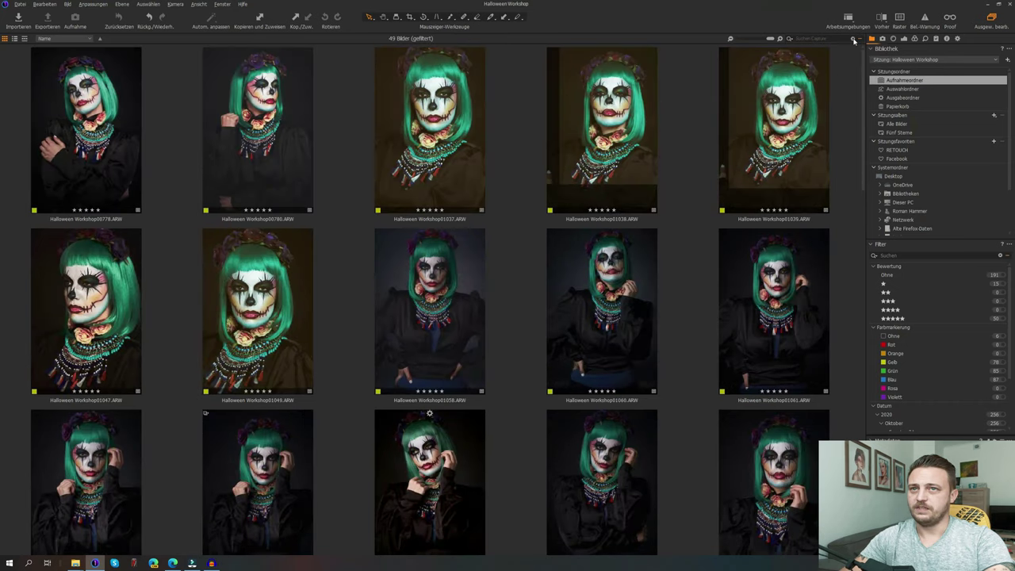
Step: Switch the quick filter to the blue colour tag, look through those photos, and clear the filter
{"action": "left_click", "coordinate": [790, 39]}
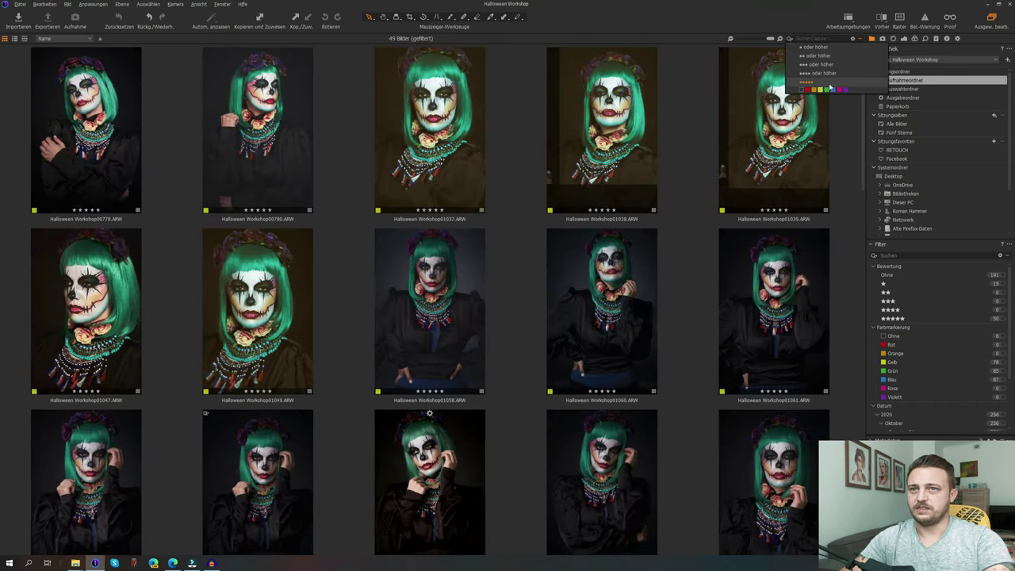
{"action": "left_click", "coordinate": [829, 84]}
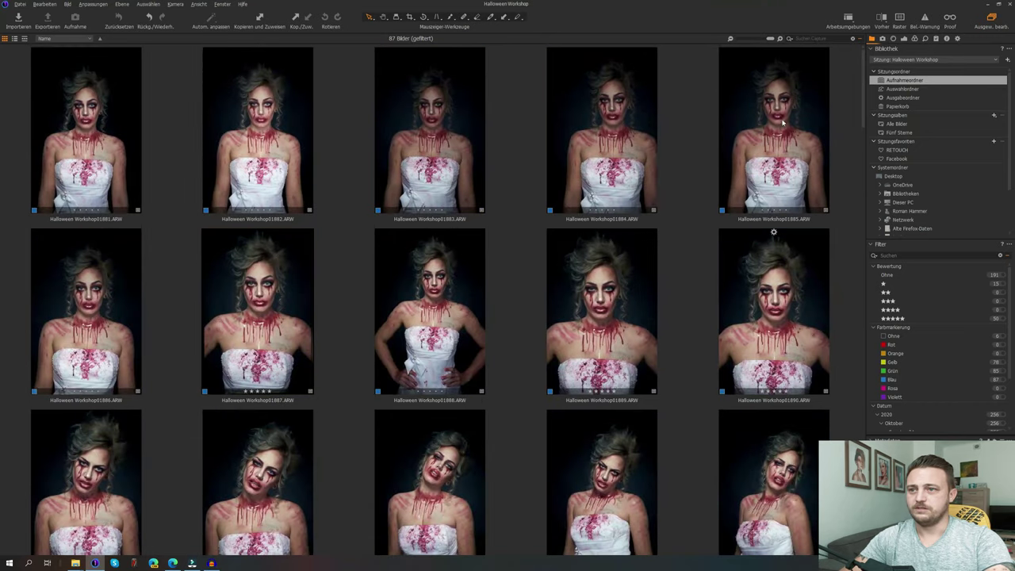
{"action": "scroll", "coordinate": [782, 126], "scroll_direction": "down", "scroll_amount": 10}
{"action": "scroll", "coordinate": [782, 131], "scroll_direction": "up", "scroll_amount": 10}
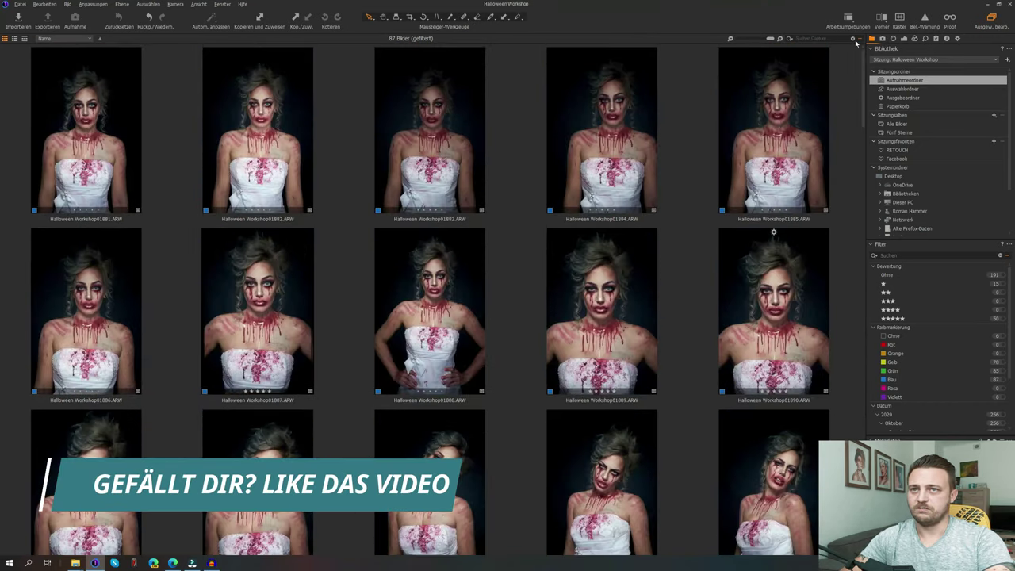
{"action": "left_click", "coordinate": [855, 40]}
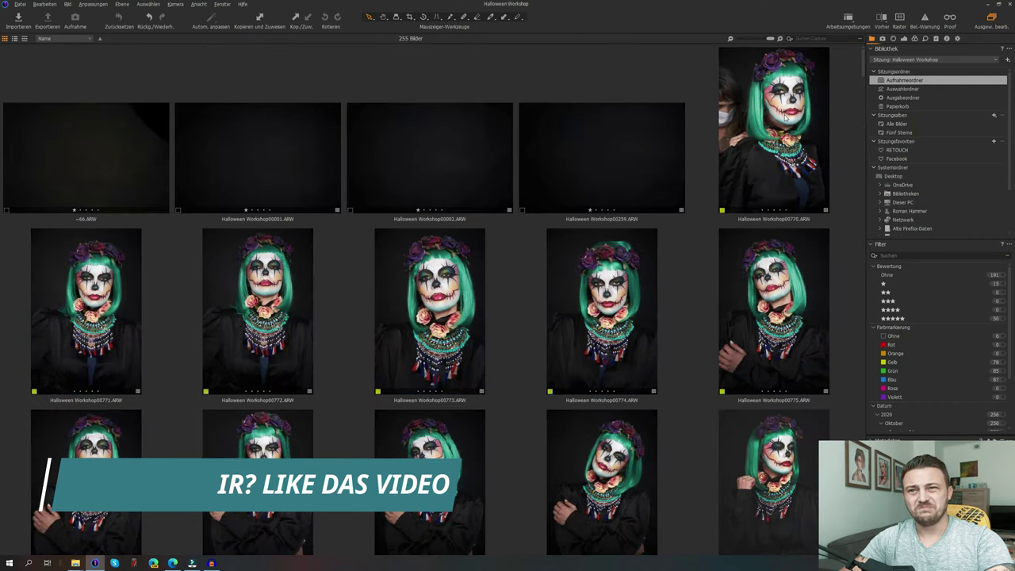
Step: Create a smart album (Intelligentes Album) in the session albums, named with the green-haired model's first name followed by "Set 1"
{"action": "double_click", "coordinate": [785, 119]}
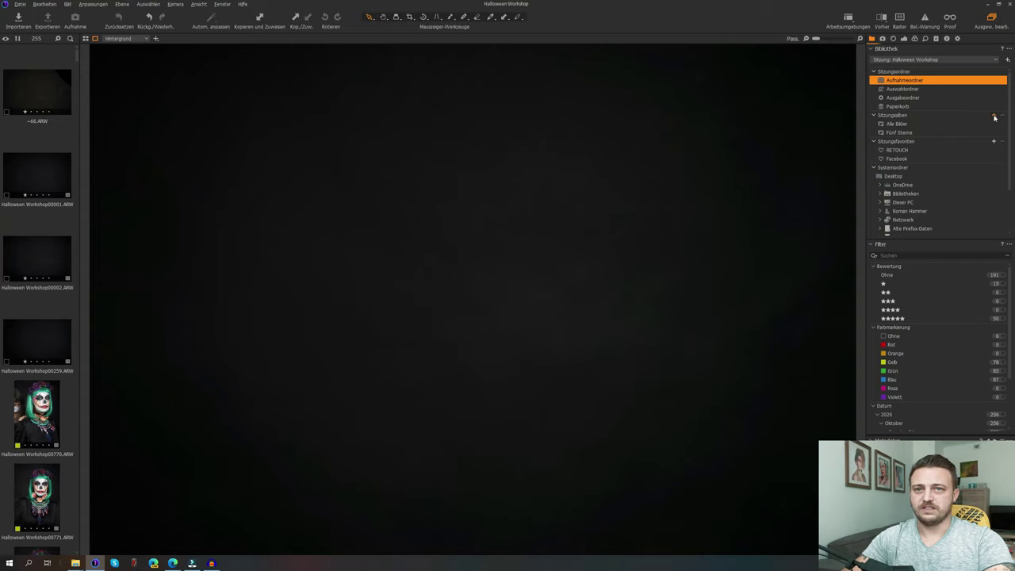
{"action": "left_click", "coordinate": [995, 116]}
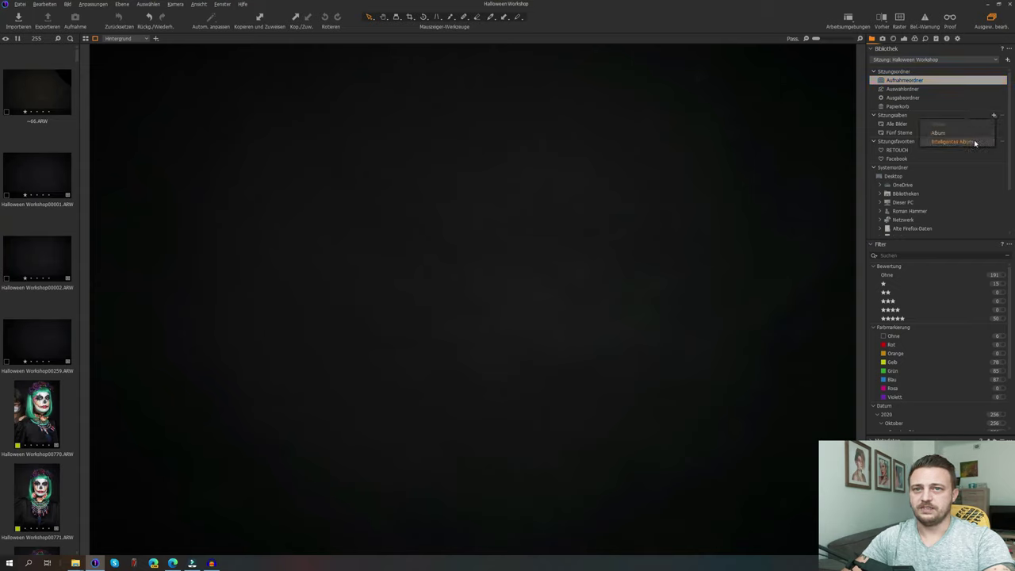
{"action": "left_click", "coordinate": [948, 141]}
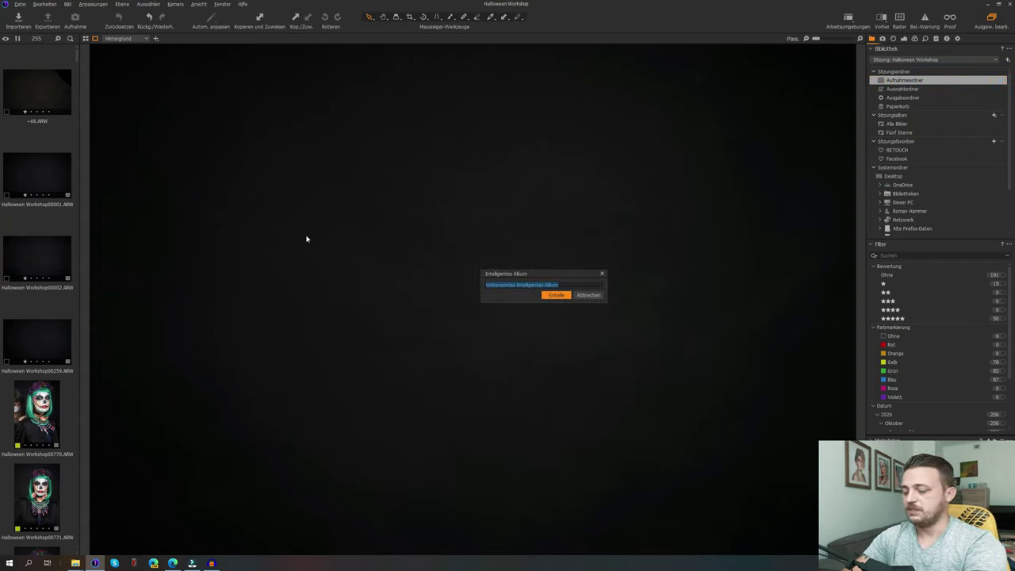
{"action": "type", "text": "Hianca Se"}
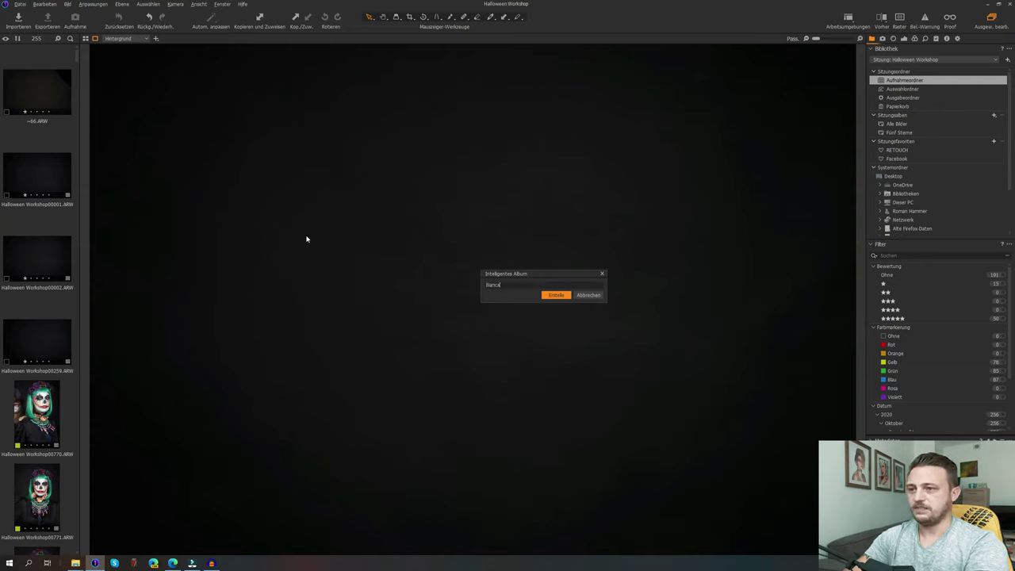
{"action": "type", "text": "t 1"}
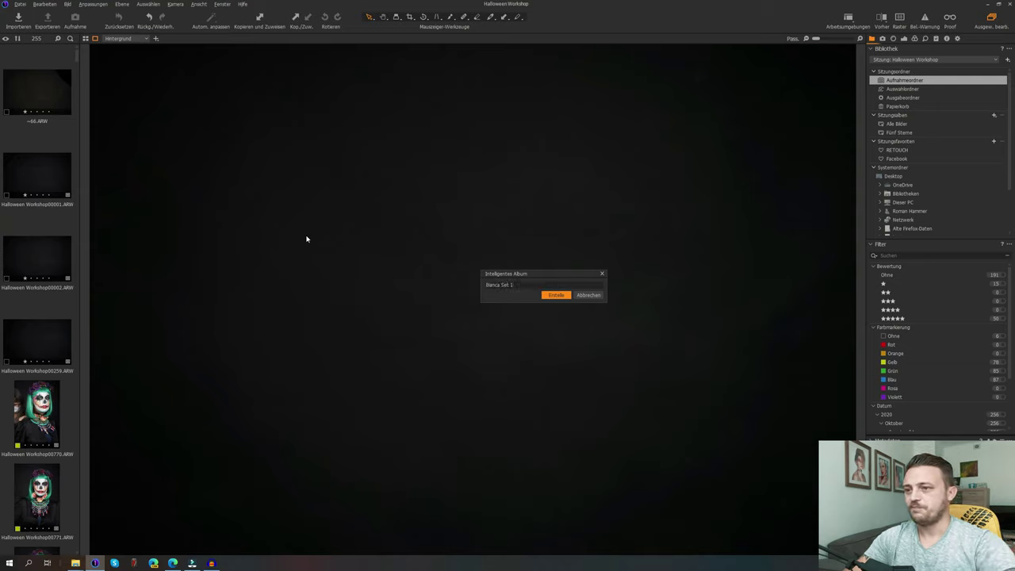
{"action": "left_click", "coordinate": [550, 298]}
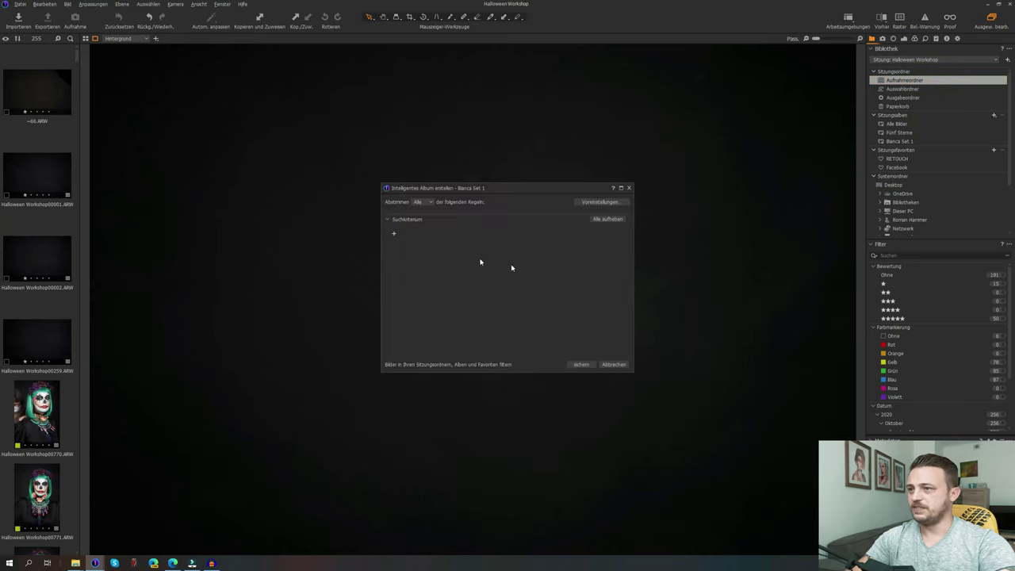
Step: Add the rule Farbmarkierung ist yellow to the new smart album and save it
{"action": "left_click", "coordinate": [395, 234]}
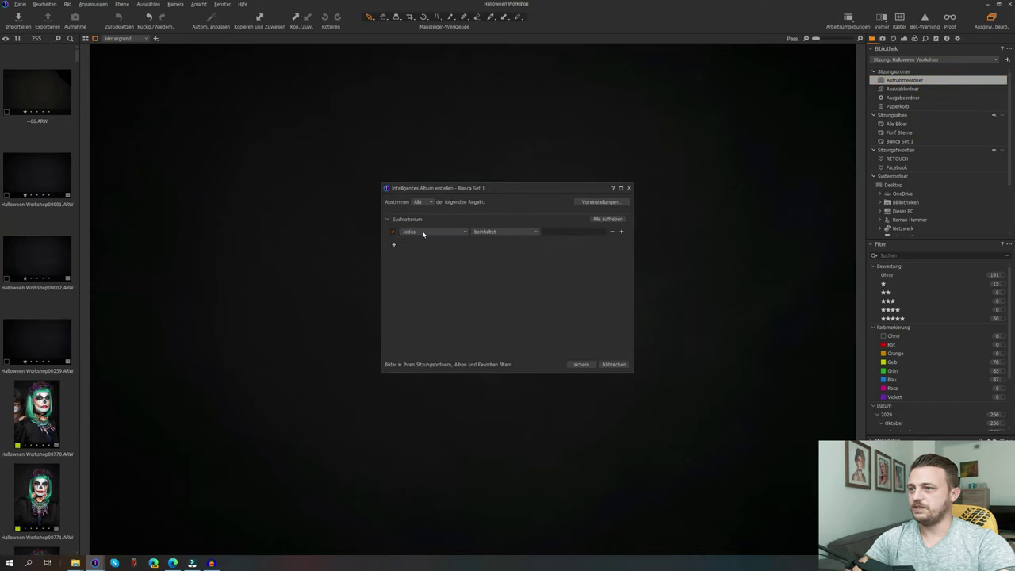
{"action": "left_click", "coordinate": [423, 234]}
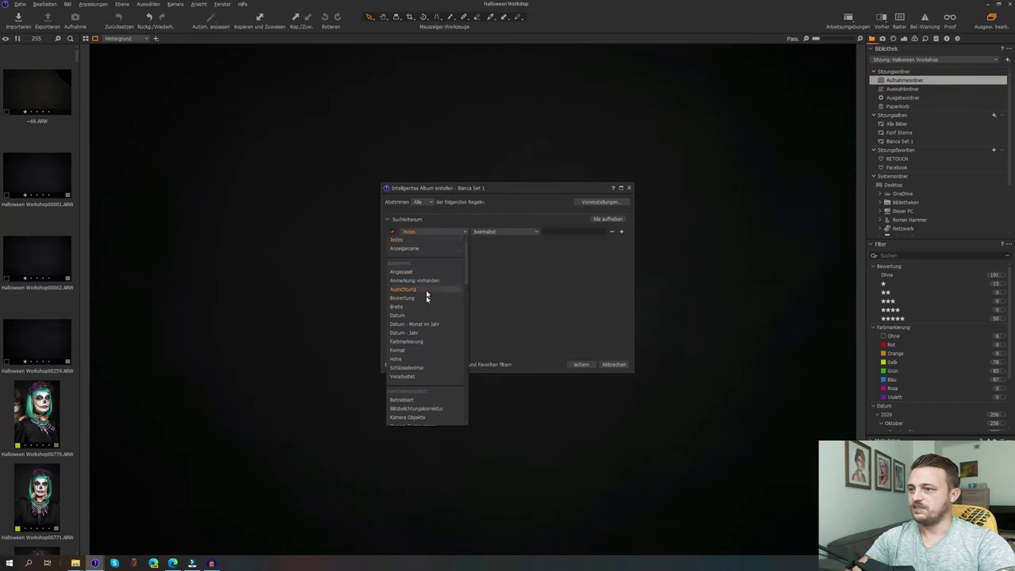
{"action": "left_click", "coordinate": [419, 342]}
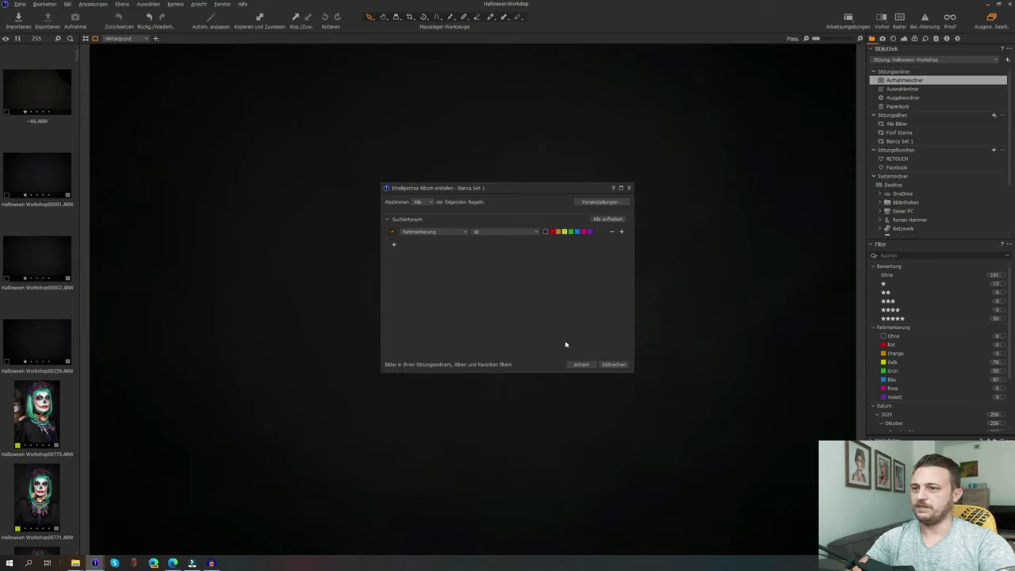
{"action": "left_click", "coordinate": [580, 364]}
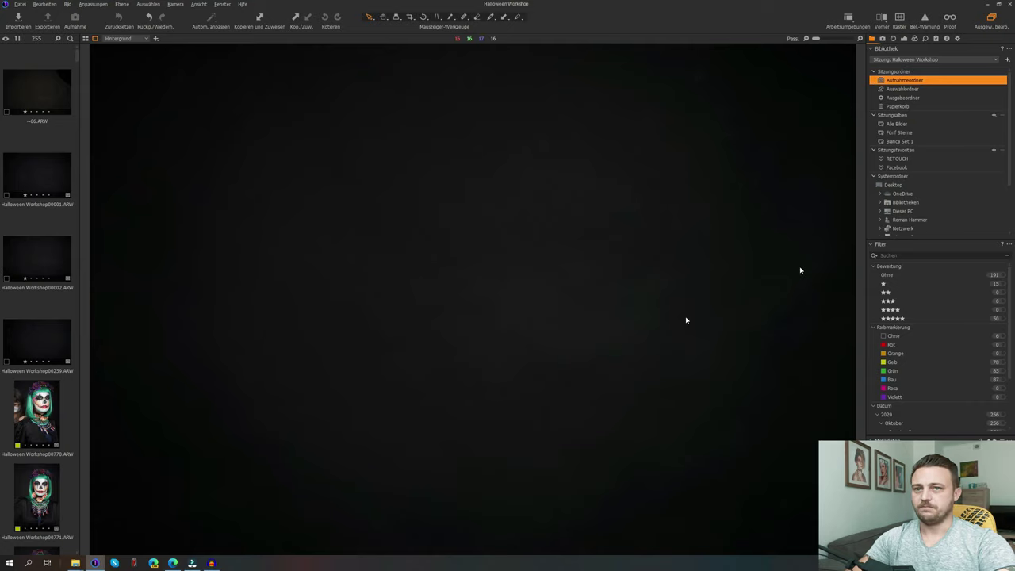
Step: Open the yellow-tag smart album and show its photos in a full browser grid with small thumbnails
{"action": "left_click", "coordinate": [895, 140]}
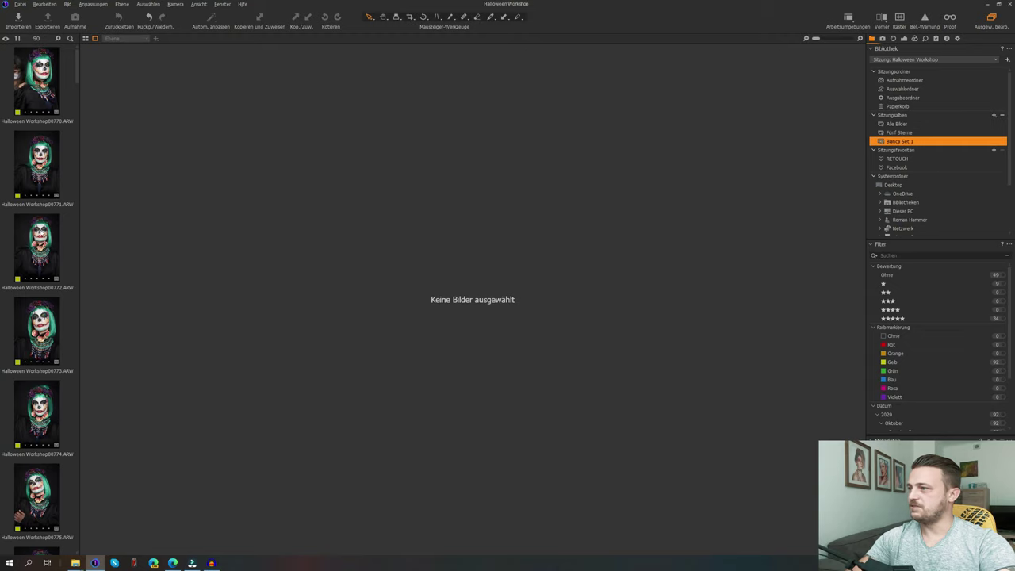
{"action": "scroll", "coordinate": [61, 257], "scroll_direction": "down", "scroll_amount": 6}
{"action": "key", "text": "ctrl+alt+v"}
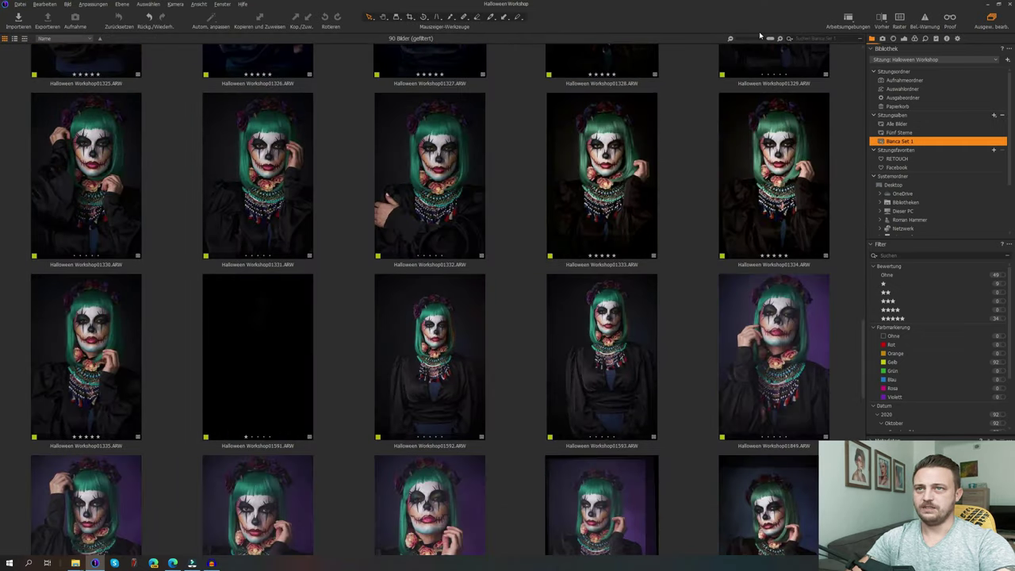
{"action": "left_click_drag", "start_coordinate": [762, 37], "coordinate": [743, 38]}
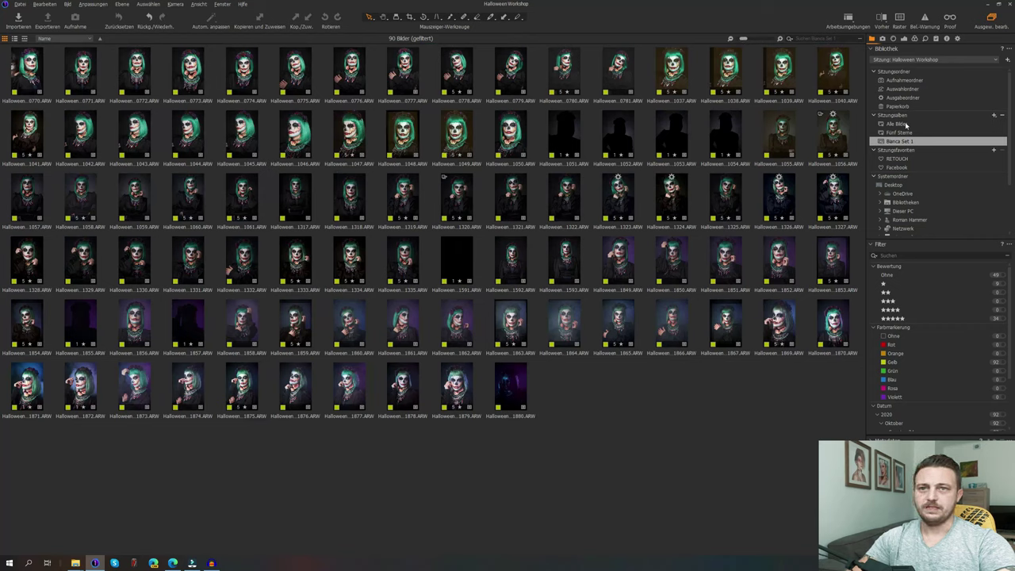
Step: Create a second smart album in the session albums, named with the other model's first name followed by "Set 1"
{"action": "left_click", "coordinate": [994, 115]}
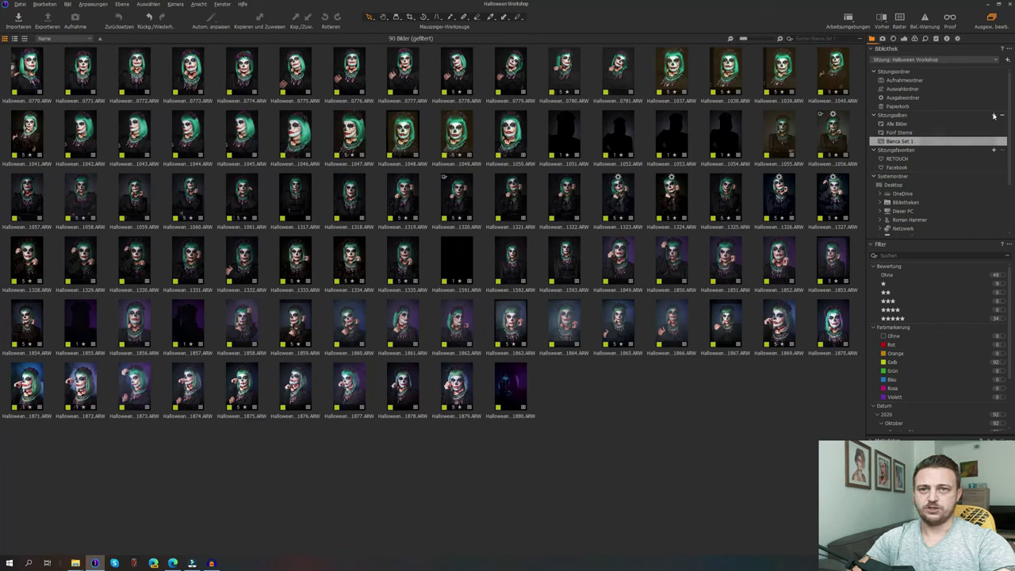
{"action": "left_click", "coordinate": [994, 116]}
{"action": "left_click", "coordinate": [974, 144]}
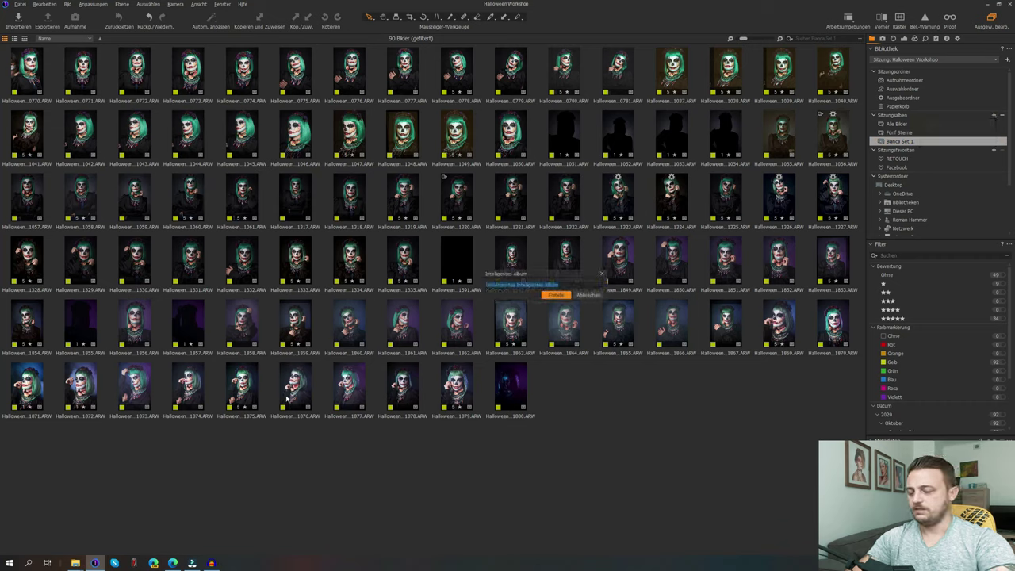
{"action": "type", "text": "Lydia S"}
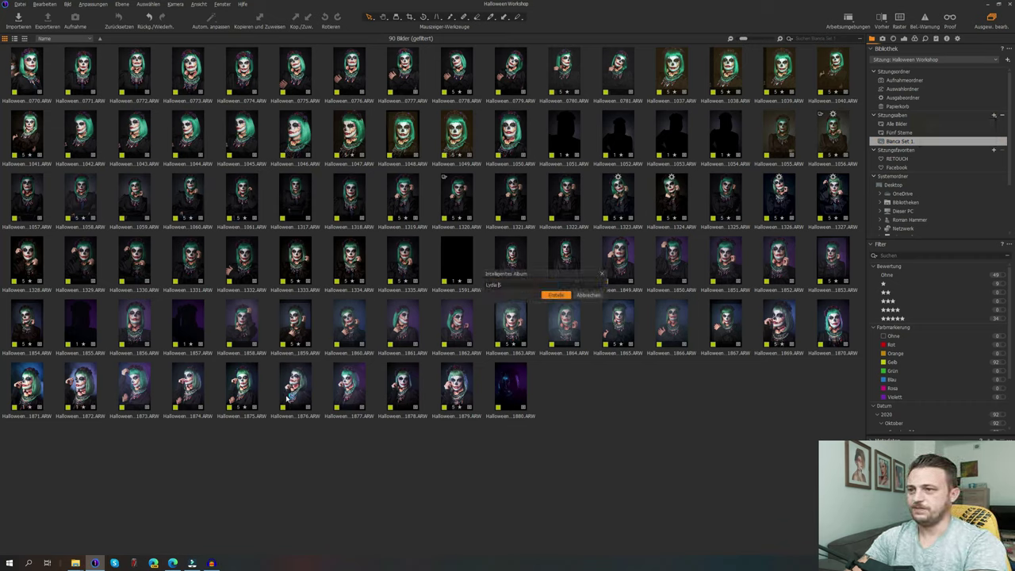
{"action": "type", "text": "et 1"}
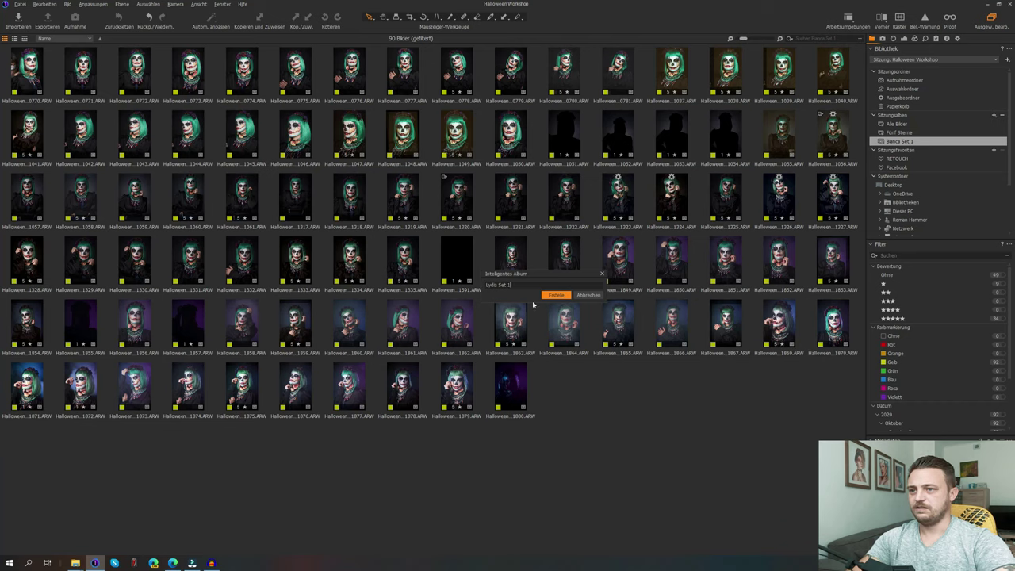
{"action": "left_click", "coordinate": [555, 294]}
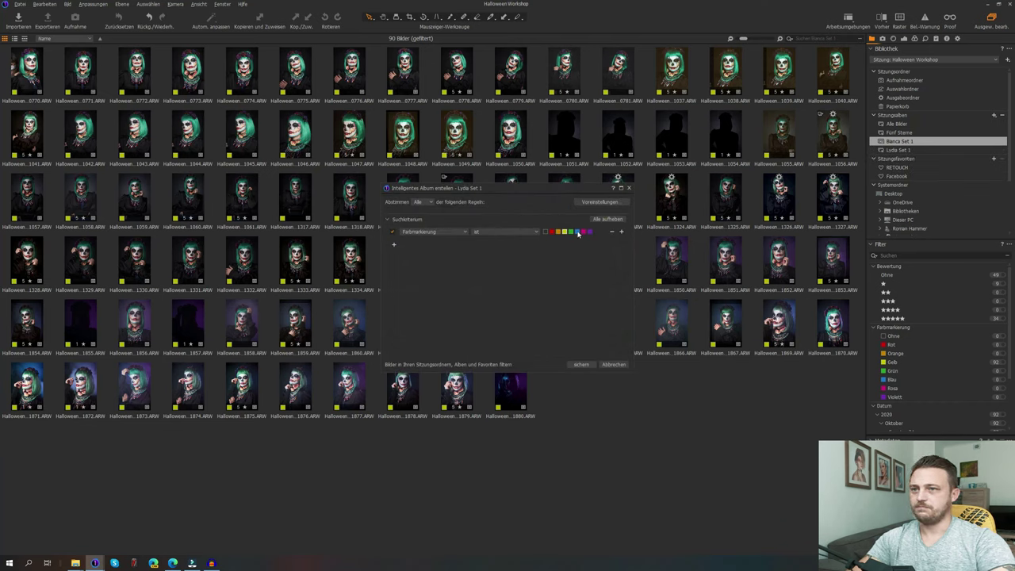
Step: Set the second smart album's Farbmarkierung rule to blue, save it, and open the album
{"action": "left_click", "coordinate": [577, 233]}
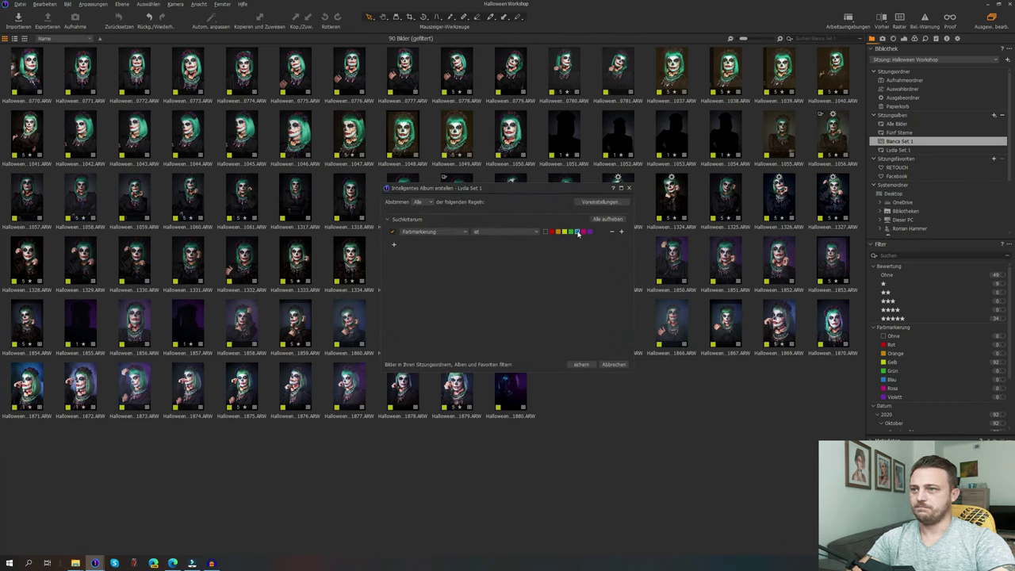
{"action": "left_click", "coordinate": [581, 365]}
{"action": "left_click", "coordinate": [912, 151]}
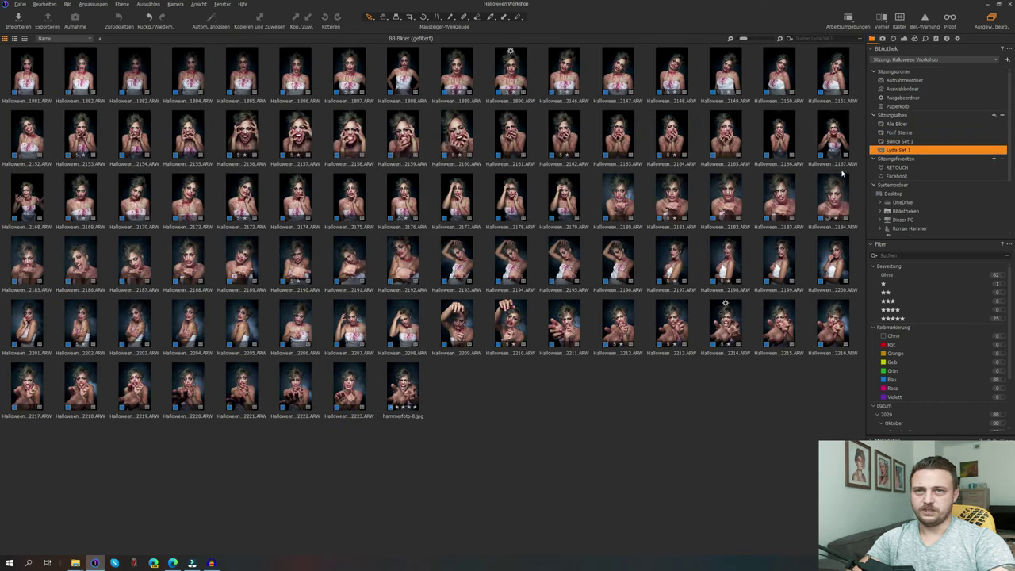
Step: Create a third smart album named with the second model's first name plus "Set 2", using the rule Farbmarkierung ist green, and open it
{"action": "left_click", "coordinate": [995, 115]}
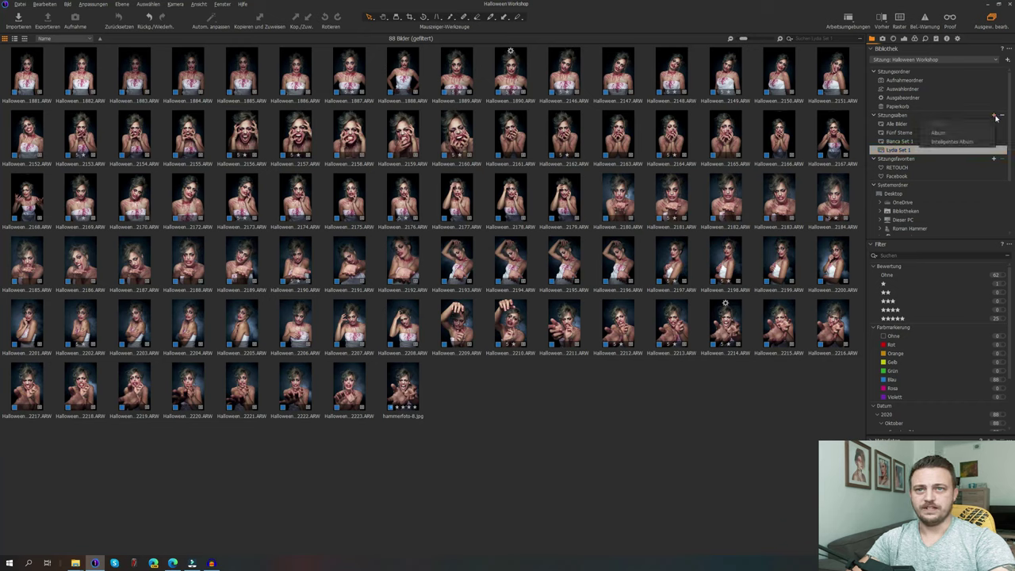
{"action": "left_click", "coordinate": [952, 141]}
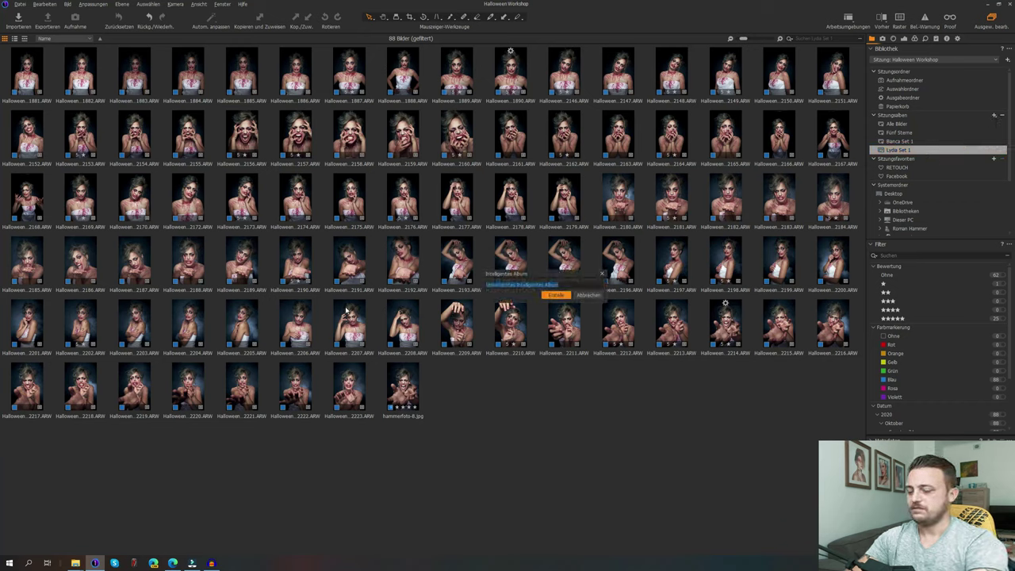
{"action": "type", "text": "Lydia Set 2"}
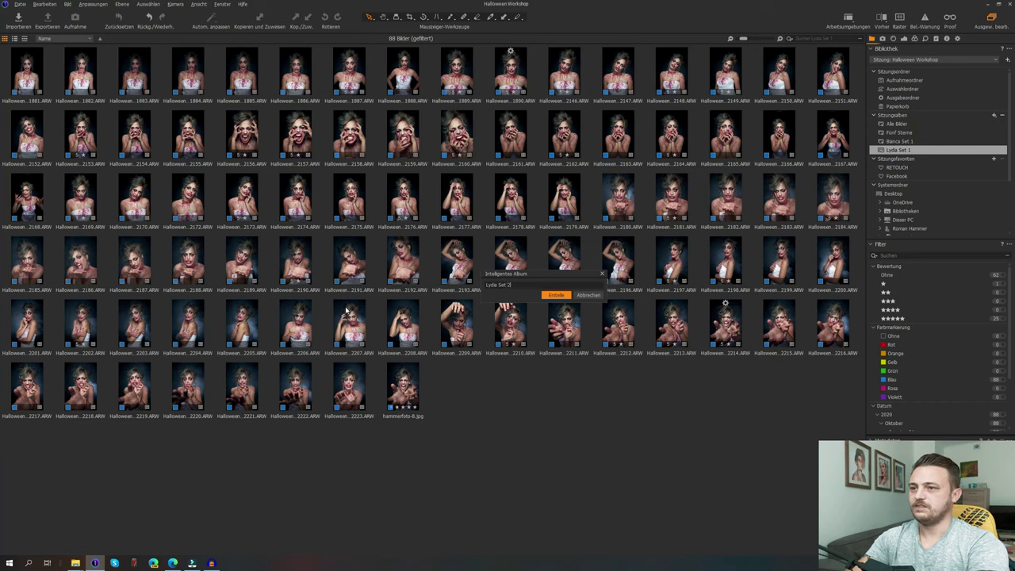
{"action": "left_click", "coordinate": [552, 295]}
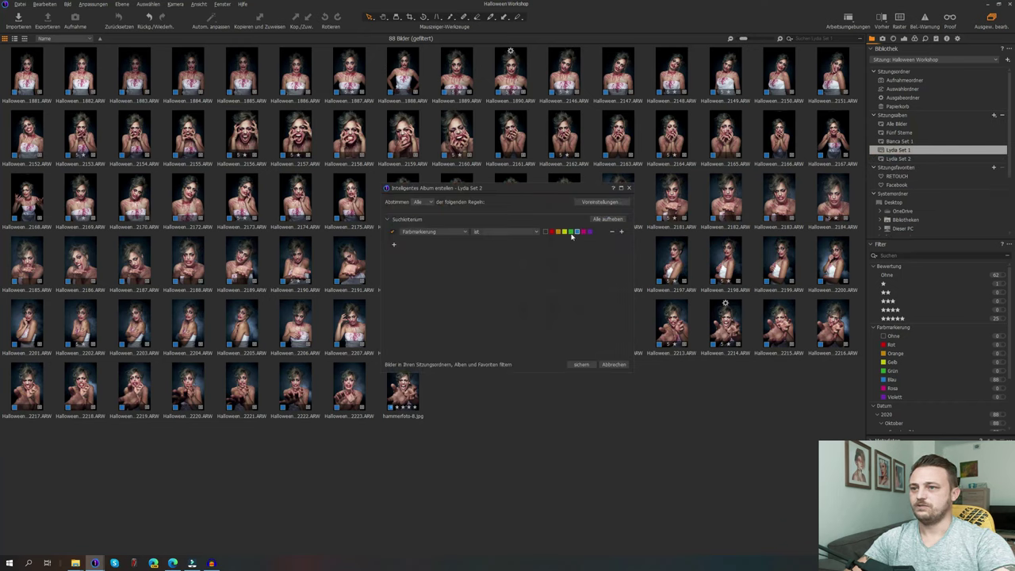
{"action": "left_click", "coordinate": [590, 365]}
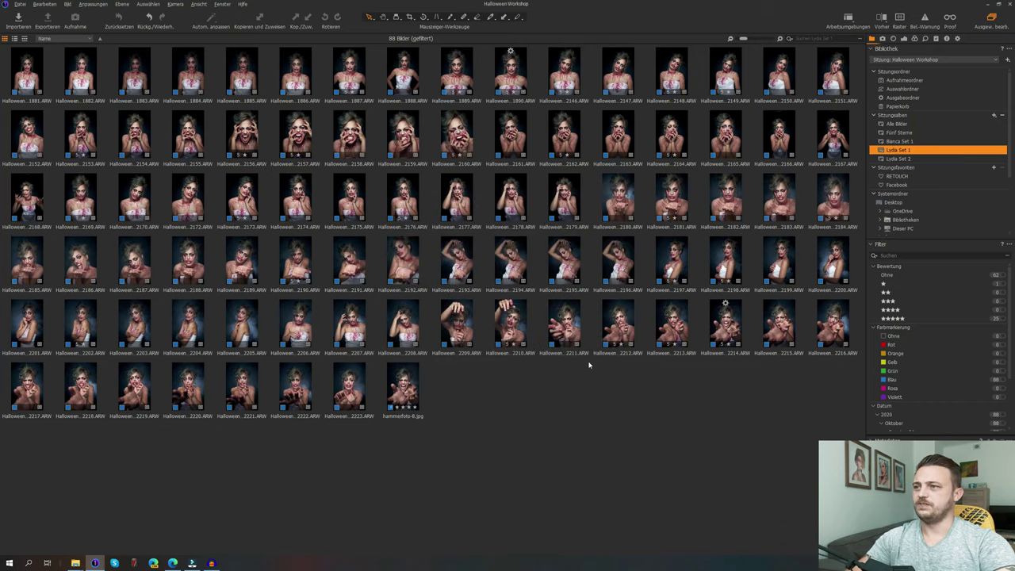
{"action": "left_click", "coordinate": [899, 161]}
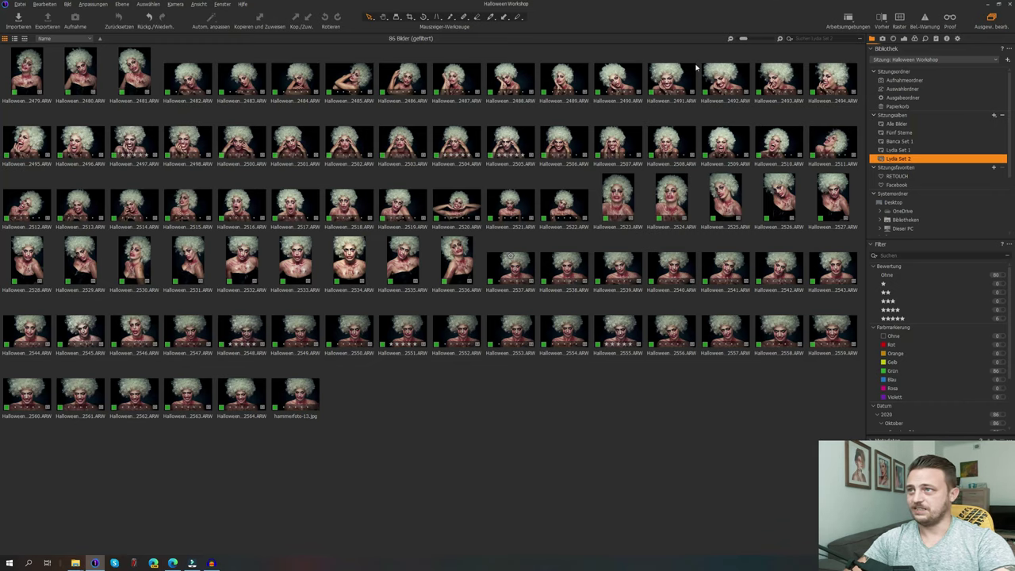
Step: Bring back the viewer next to the thumbnails and show Halloween Workshop02484.ARW in it
{"action": "key", "text": "ctrl+alt+v"}
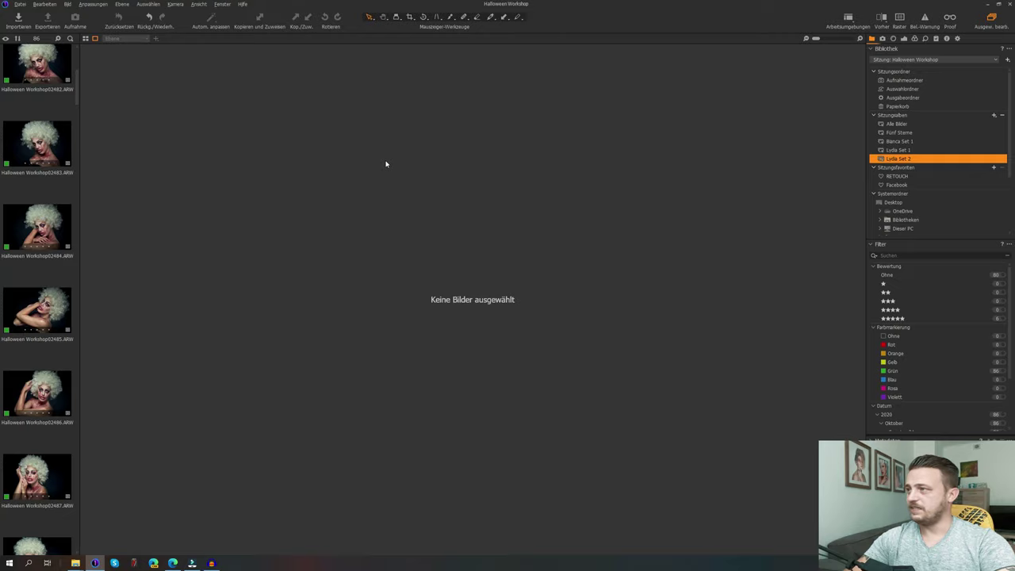
{"action": "key", "text": "ctrl+alt+v"}
{"action": "key", "text": "ctrl+alt+v"}
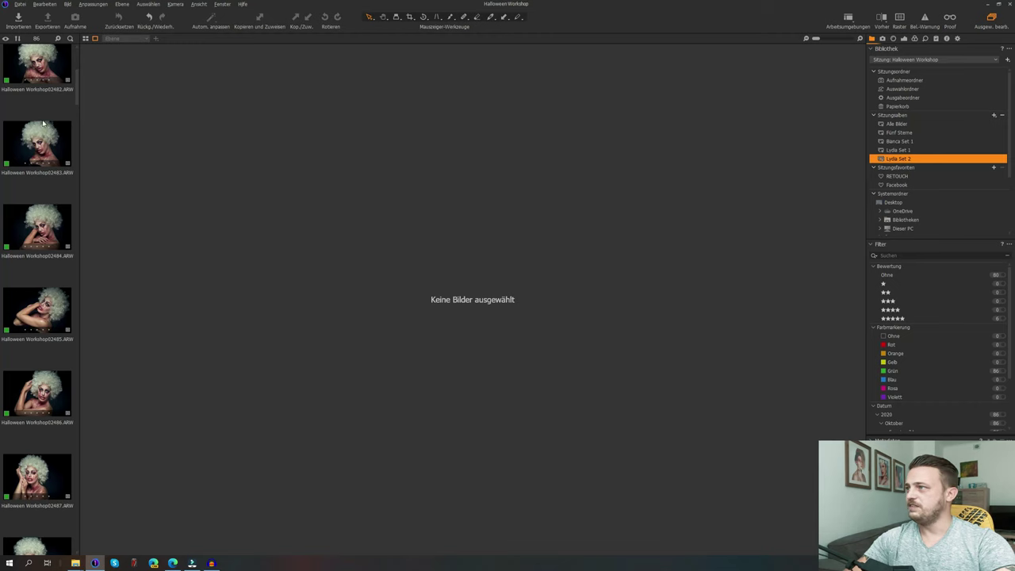
{"action": "left_click", "coordinate": [49, 226]}
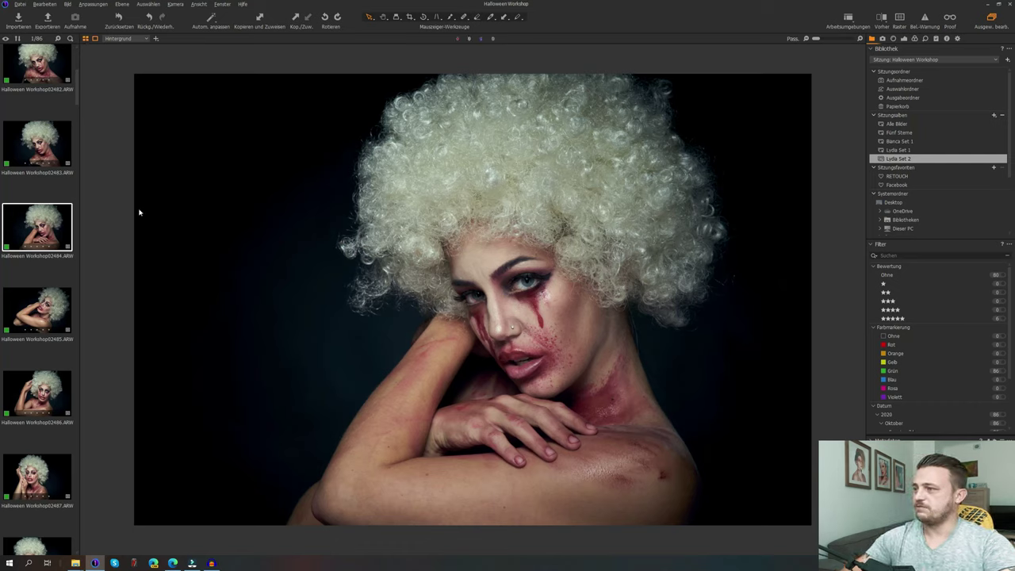
Step: Extend the selection through Halloween Workshop02502.ARW and switch the viewer from multiple photos to the primary photo only
{"action": "scroll", "coordinate": [45, 416], "scroll_direction": "down", "scroll_amount": 10}
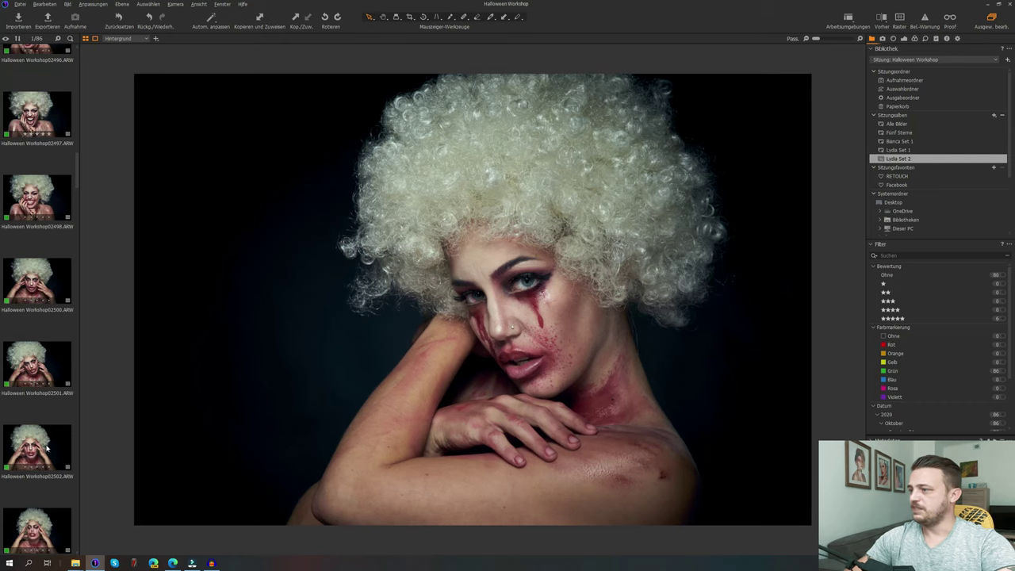
{"action": "left_click", "coordinate": [47, 450], "text": "shift"}
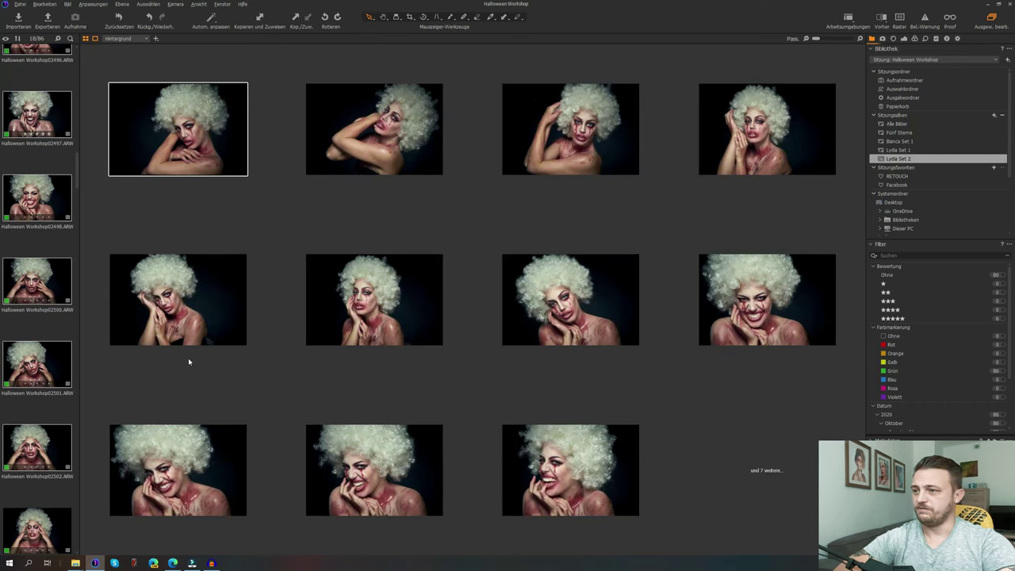
{"action": "left_click", "coordinate": [84, 41]}
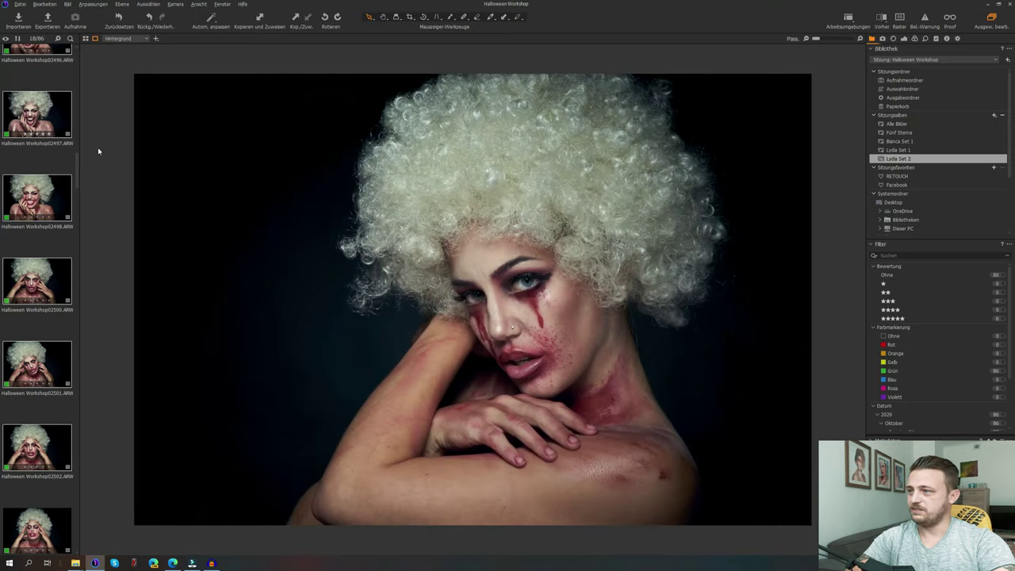
Step: Toggle the margin around the photo in the viewer several times and leave it off
{"action": "scroll", "coordinate": [75, 309], "scroll_direction": "up", "scroll_amount": 10}
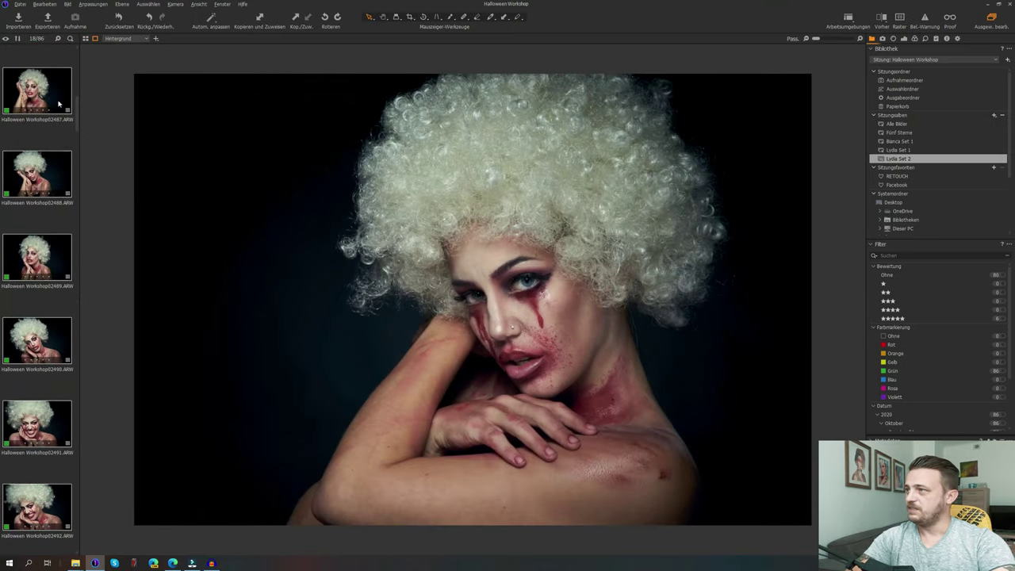
{"action": "scroll", "coordinate": [59, 103], "scroll_direction": "up", "scroll_amount": 5}
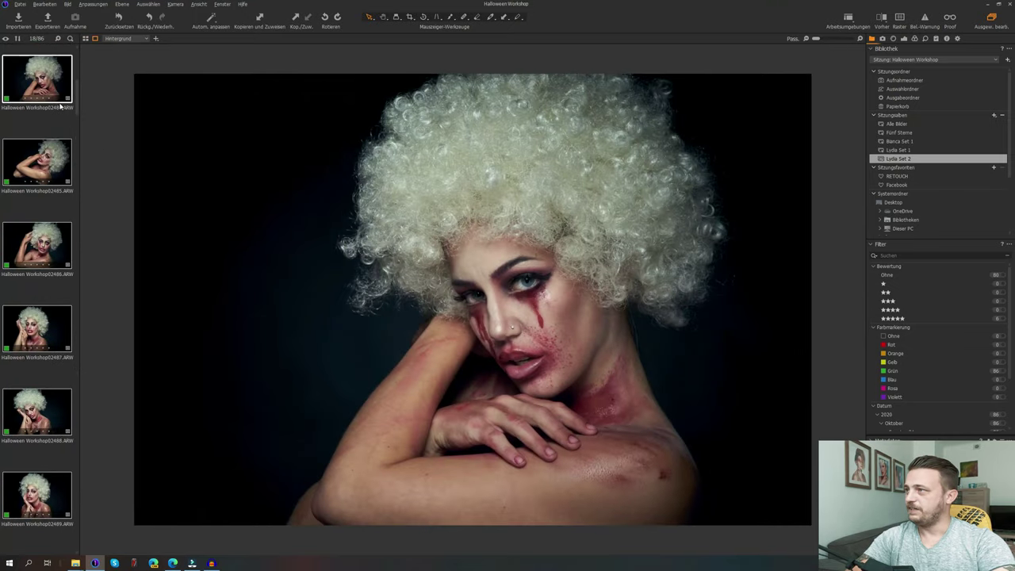
{"action": "left_click", "coordinate": [94, 39]}
{"action": "left_click", "coordinate": [94, 38]}
{"action": "left_click", "coordinate": [94, 38]}
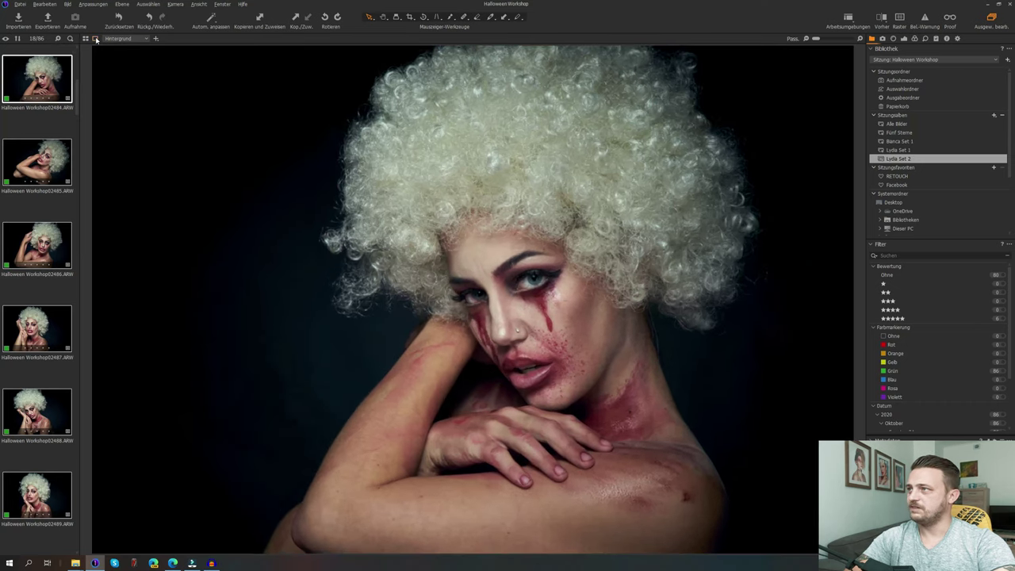
{"action": "left_click", "coordinate": [94, 39]}
{"action": "left_click", "coordinate": [94, 38]}
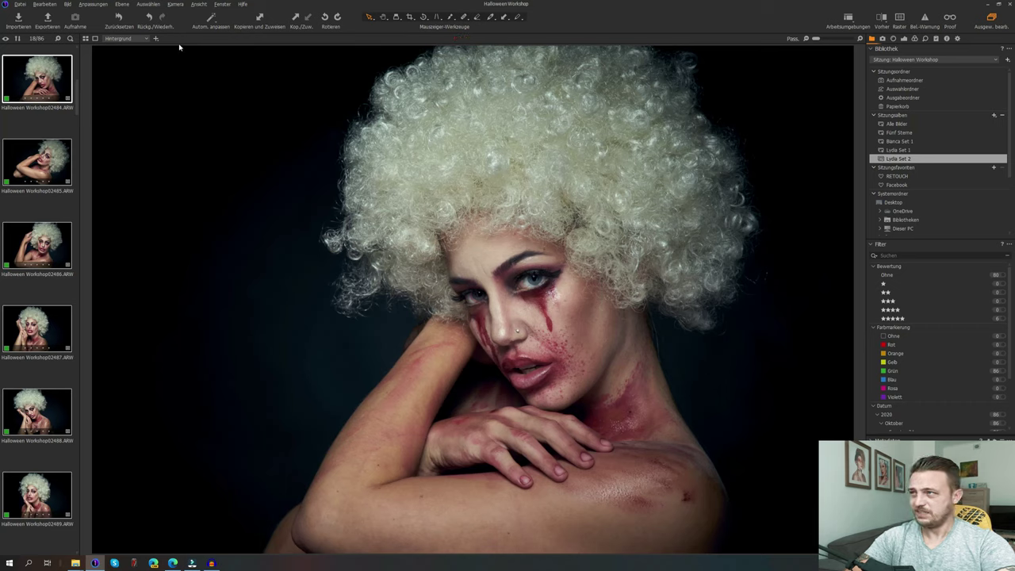
Step: Load the Color Grading + Color Correction workspace and collapse its Ebenen tool
{"action": "left_click", "coordinate": [220, 4]}
{"action": "mouse_move", "coordinate": [229, 18]}
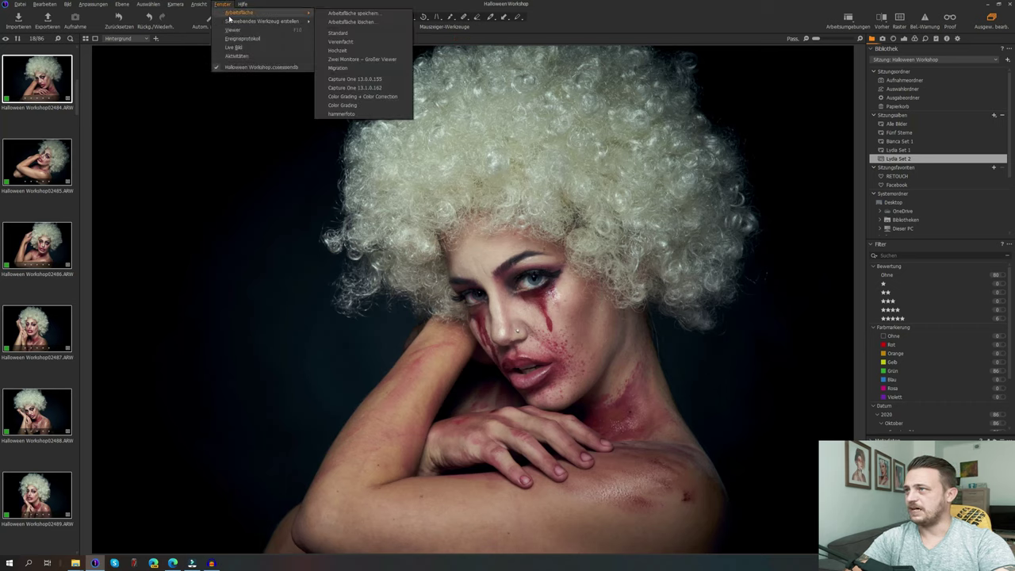
{"action": "left_click", "coordinate": [372, 96]}
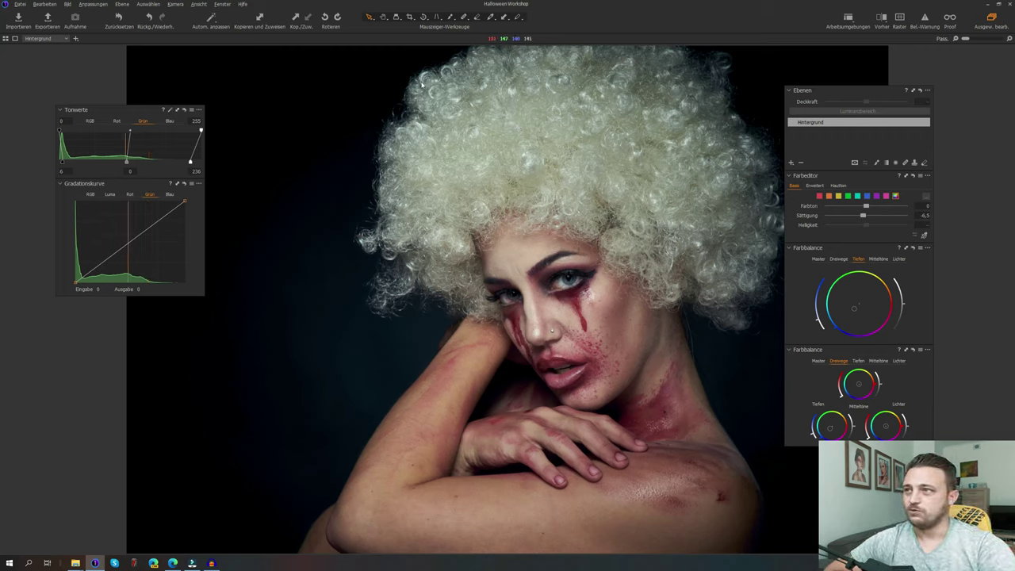
{"action": "left_click", "coordinate": [790, 93]}
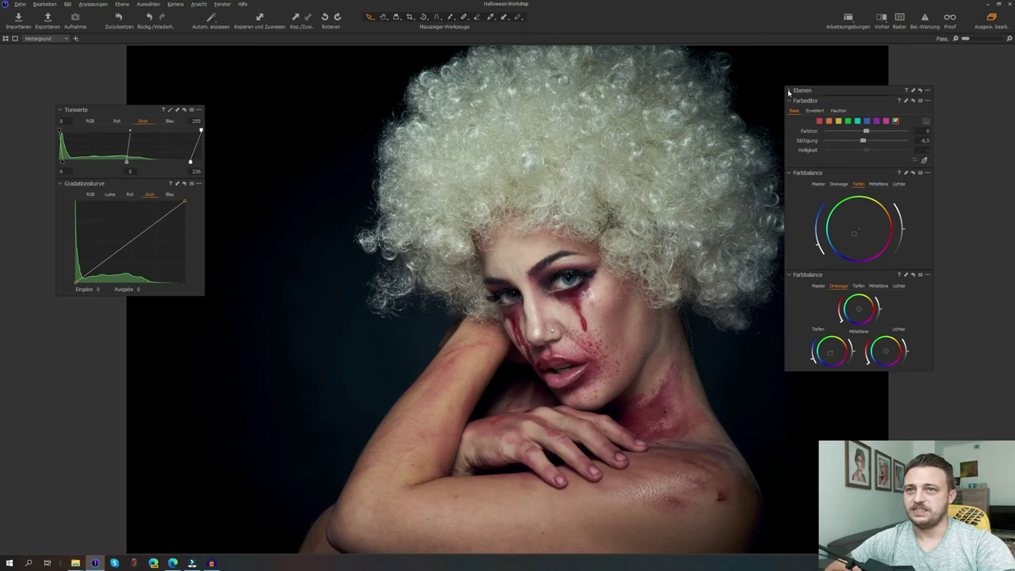
Step: Add a new empty adjustment layer from the viewer's layer selector and expand the Ebenen tool to show it
{"action": "left_click", "coordinate": [66, 38]}
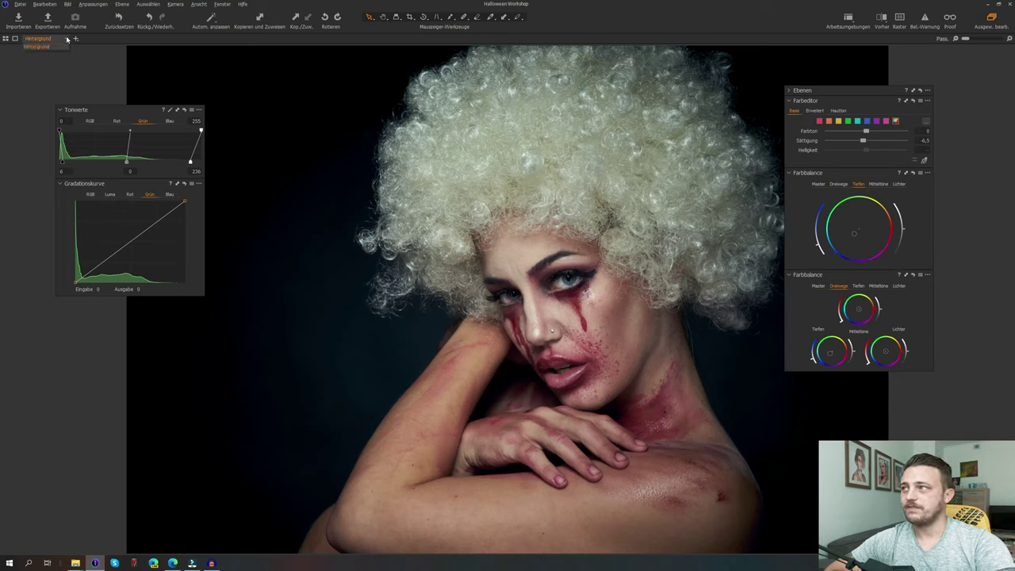
{"action": "left_click", "coordinate": [66, 38]}
{"action": "left_click", "coordinate": [75, 38]}
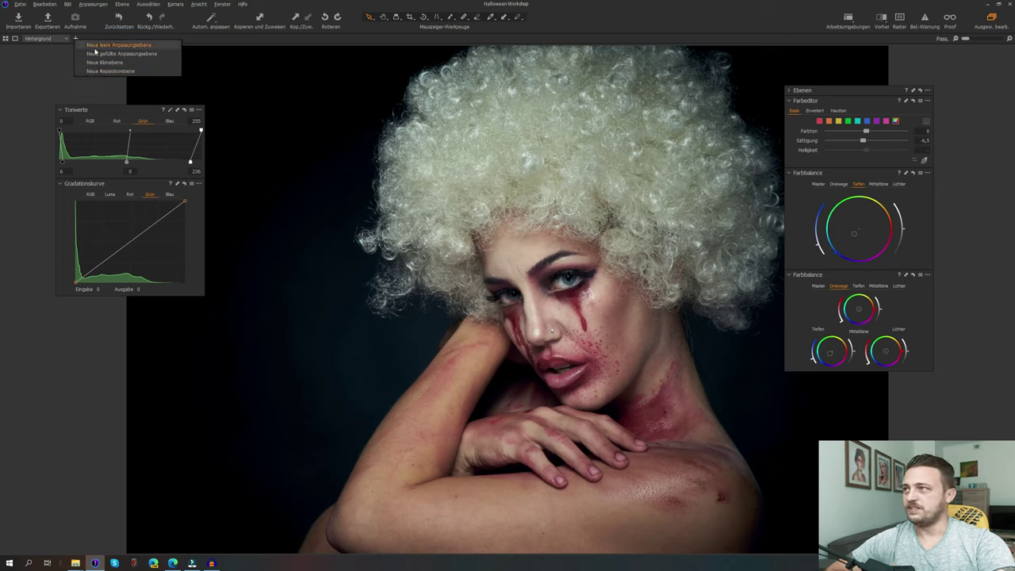
{"action": "left_click", "coordinate": [95, 46]}
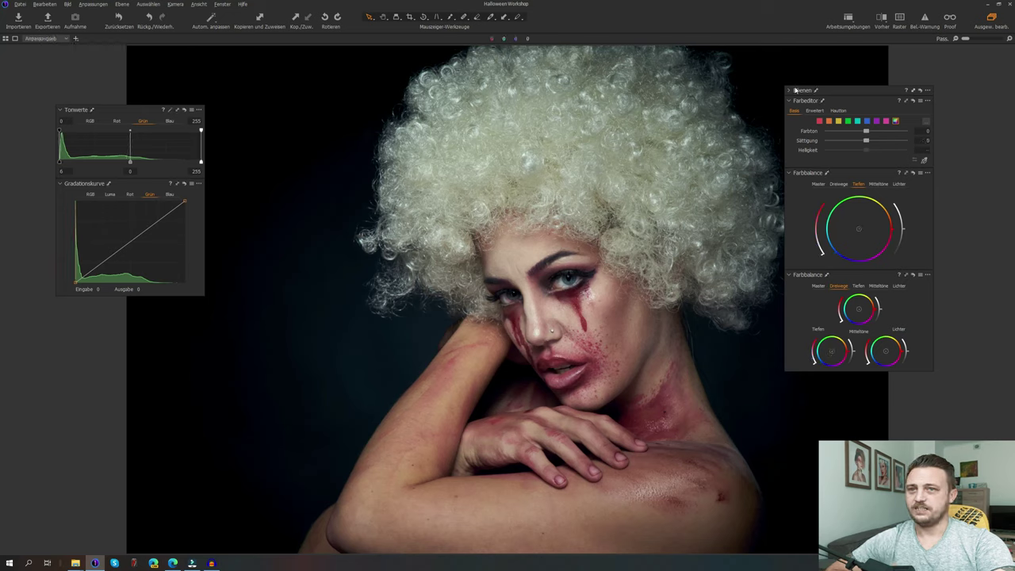
{"action": "left_click", "coordinate": [791, 90]}
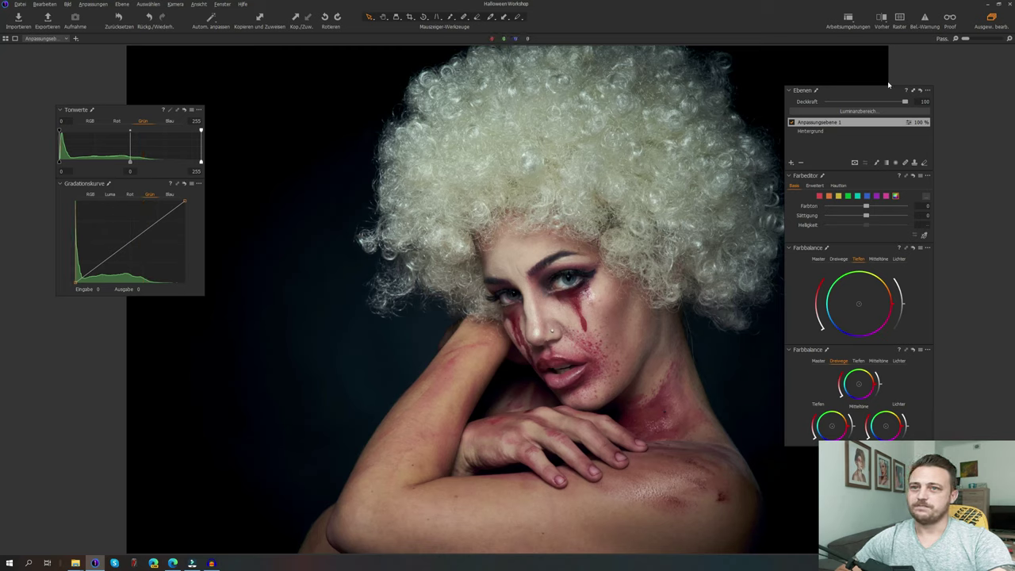
Step: Switch back to the hammerfoto workspace
{"action": "left_click", "coordinate": [222, 4]}
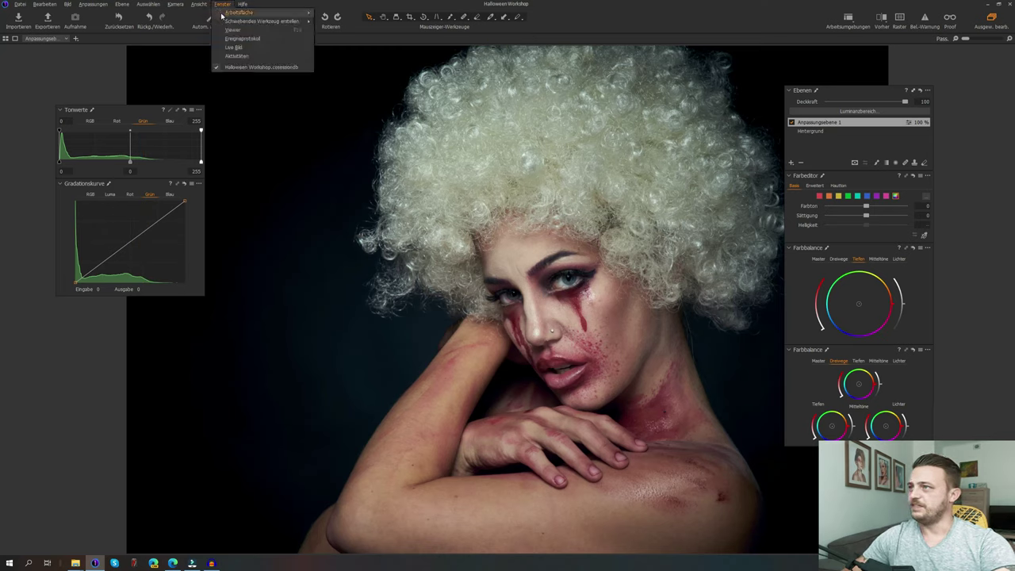
{"action": "mouse_move", "coordinate": [245, 15]}
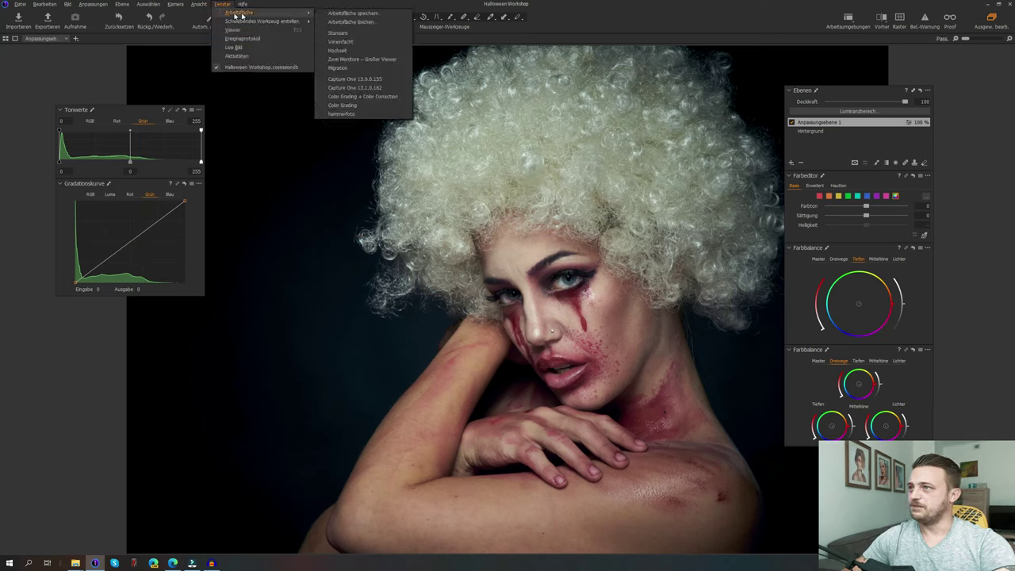
{"action": "left_click", "coordinate": [349, 113]}
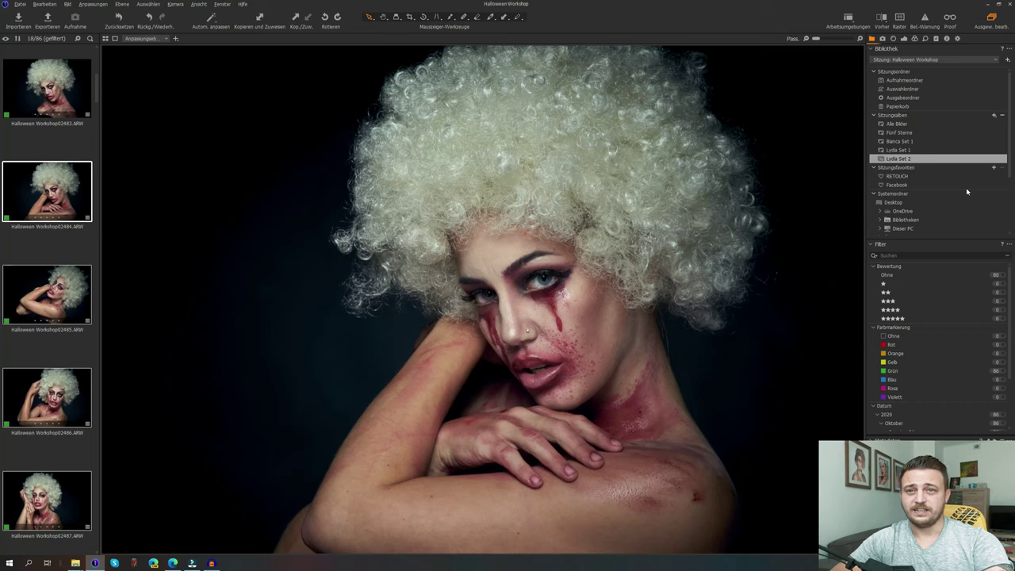
Step: Expand the WD my Book (E:) and Seagate Expansion Drive (F:) drives in the system folders
{"action": "scroll", "coordinate": [942, 176], "scroll_direction": "down", "scroll_amount": 2}
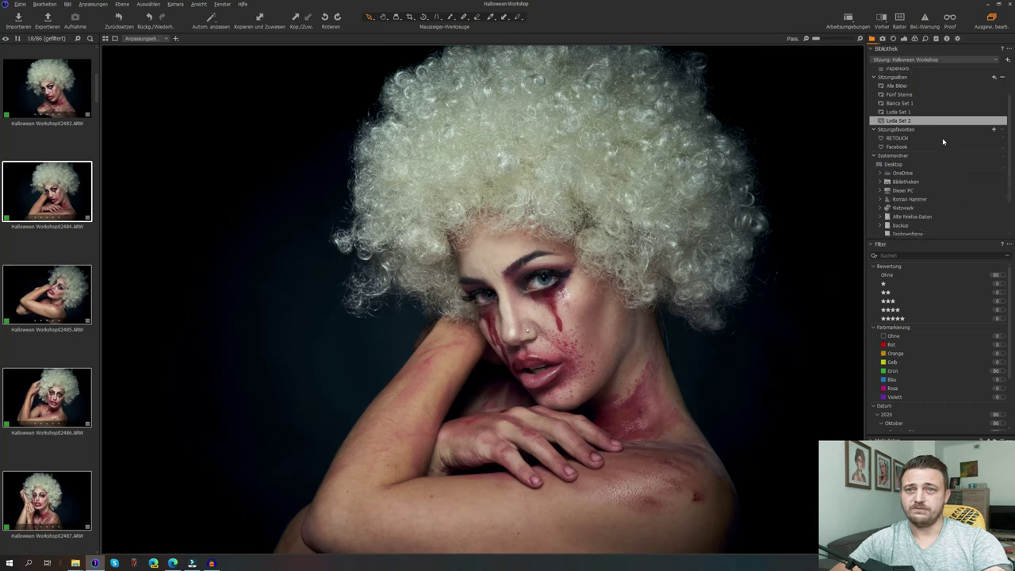
{"action": "scroll", "coordinate": [943, 140], "scroll_direction": "down", "scroll_amount": 3}
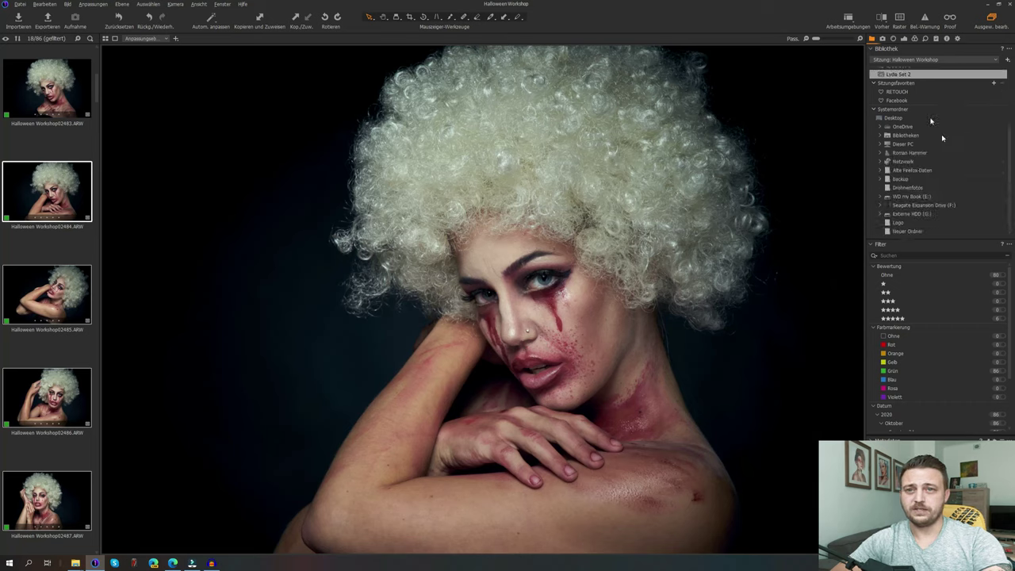
{"action": "left_click", "coordinate": [879, 197]}
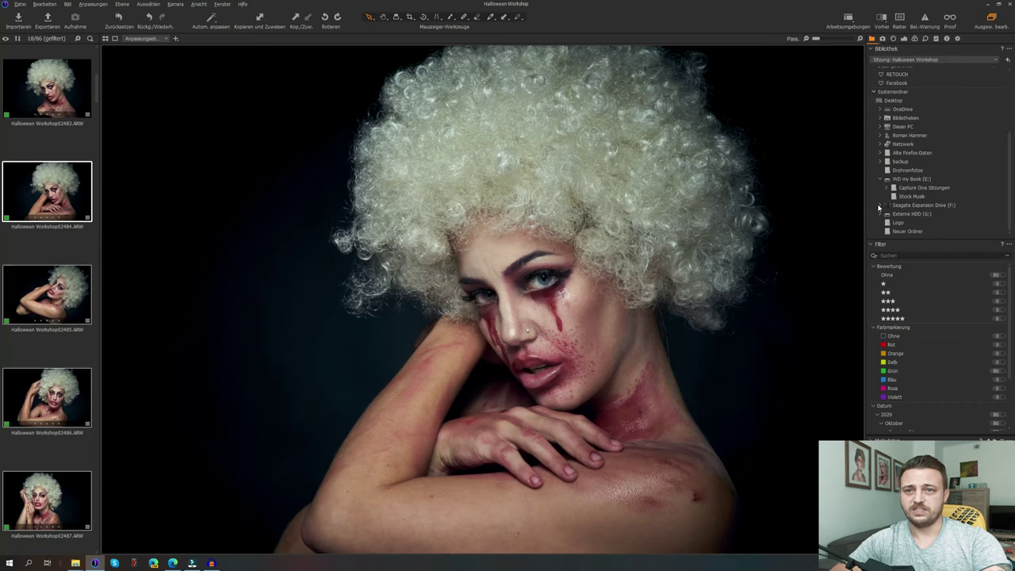
{"action": "left_click", "coordinate": [879, 207]}
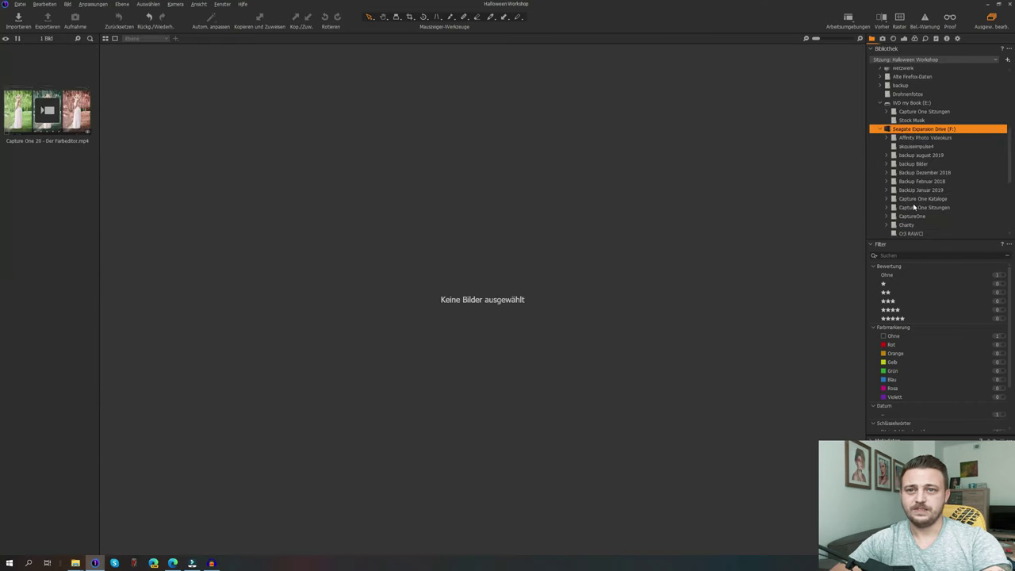
Step: Expand Capture One Sitzungen on the Seagate drive, and its 2020 C1 Sessions folder
{"action": "scroll", "coordinate": [914, 207], "scroll_direction": "down", "scroll_amount": 10}
{"action": "left_click", "coordinate": [886, 132]}
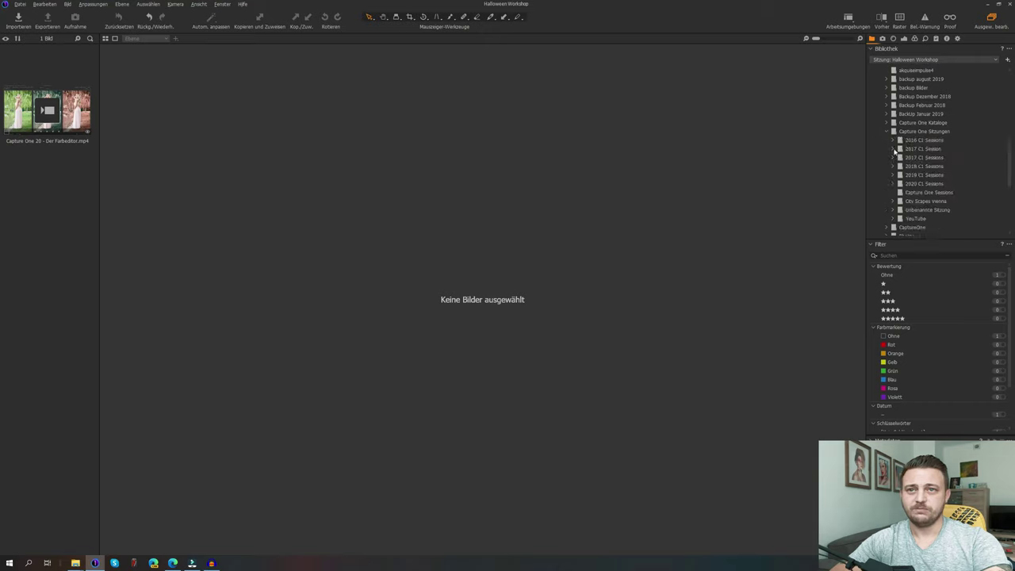
{"action": "left_click", "coordinate": [894, 184]}
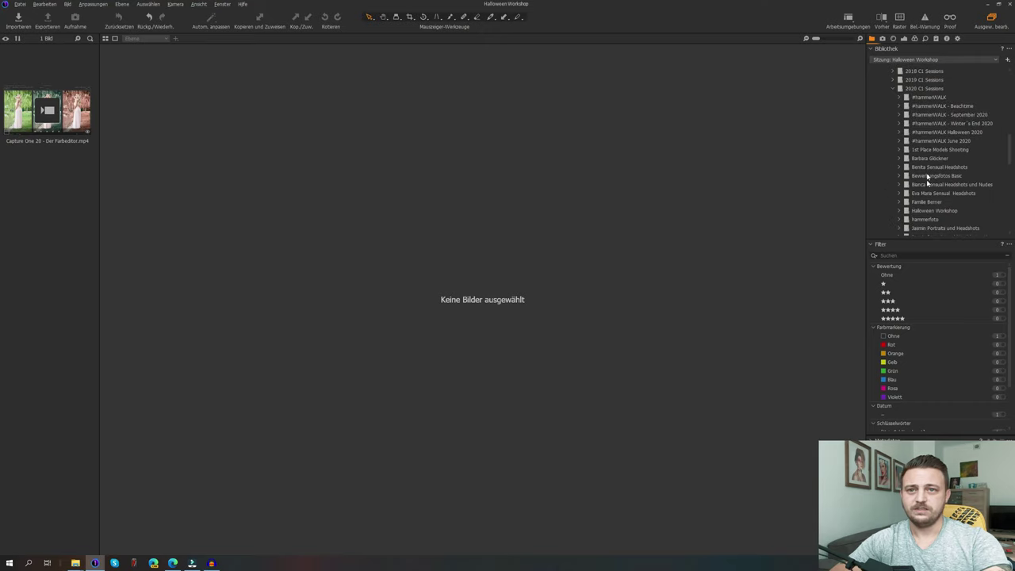
Step: Expand the Halloween Workshop session folder down to its Output subfolders and select Output
{"action": "scroll", "coordinate": [928, 180], "scroll_direction": "down", "scroll_amount": 6}
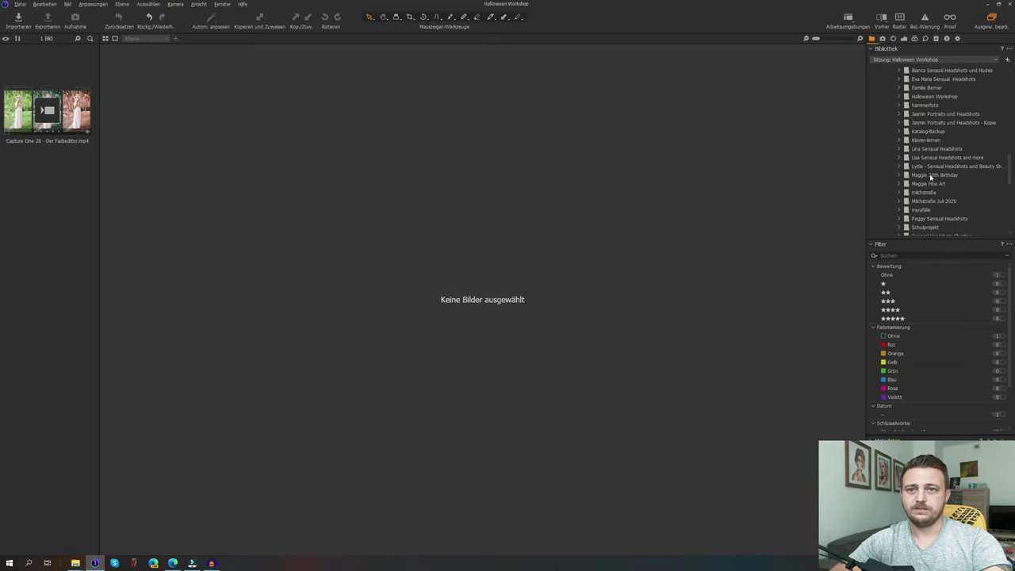
{"action": "left_click", "coordinate": [900, 96]}
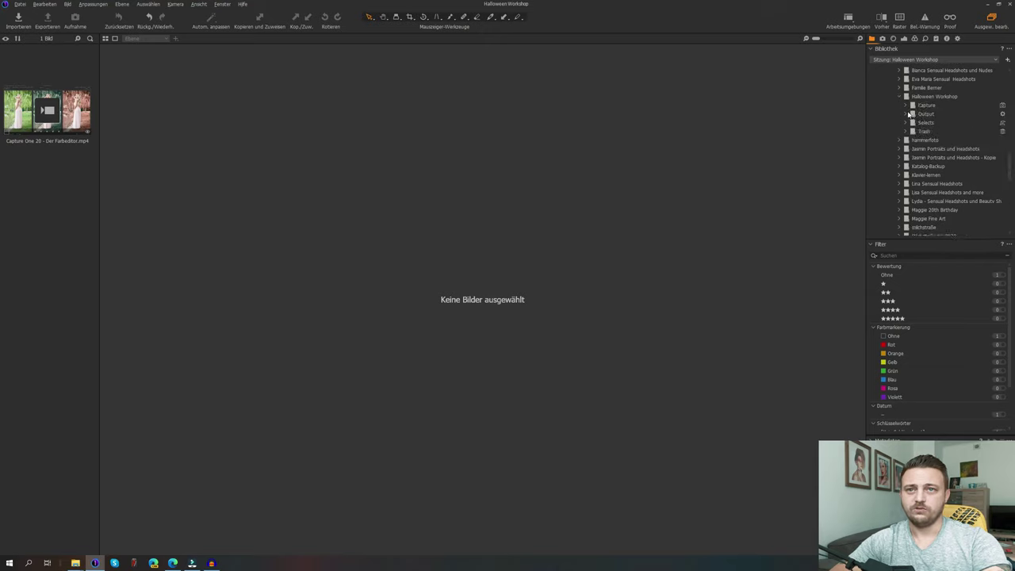
{"action": "left_click", "coordinate": [908, 115]}
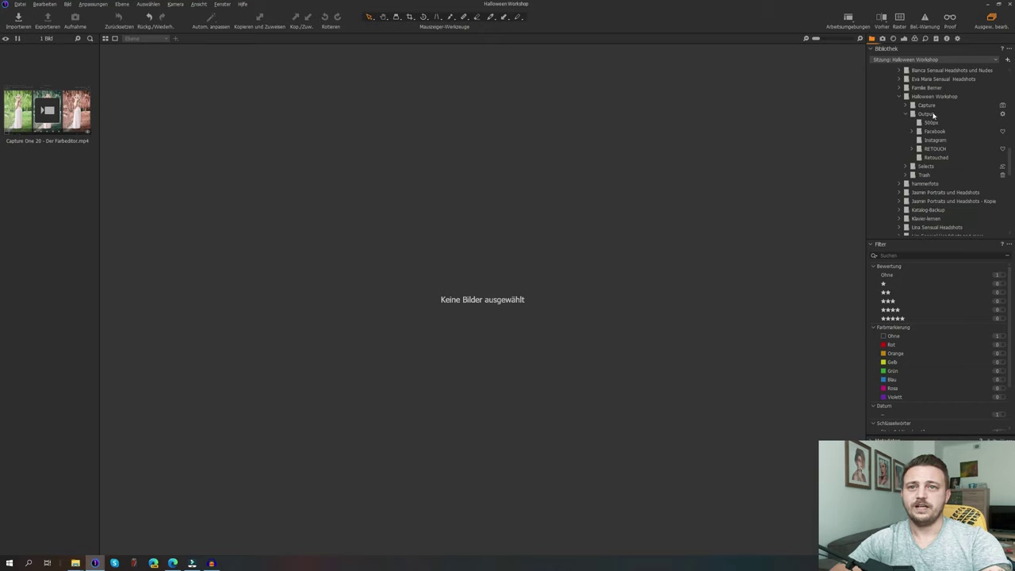
{"action": "left_click", "coordinate": [933, 115]}
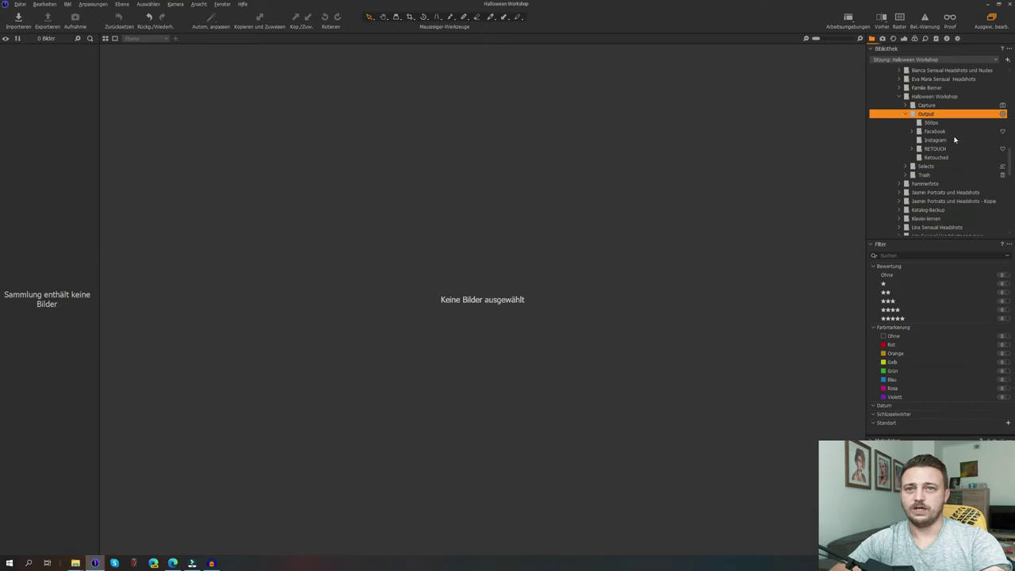
{"action": "scroll", "coordinate": [944, 127], "scroll_direction": "up", "scroll_amount": 10}
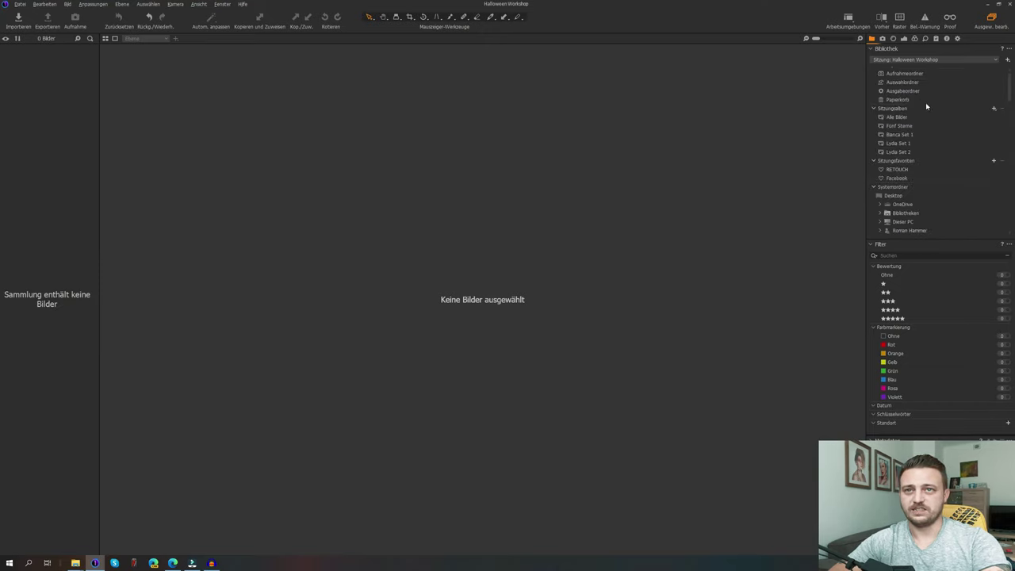
{"action": "scroll", "coordinate": [920, 104], "scroll_direction": "up", "scroll_amount": 1}
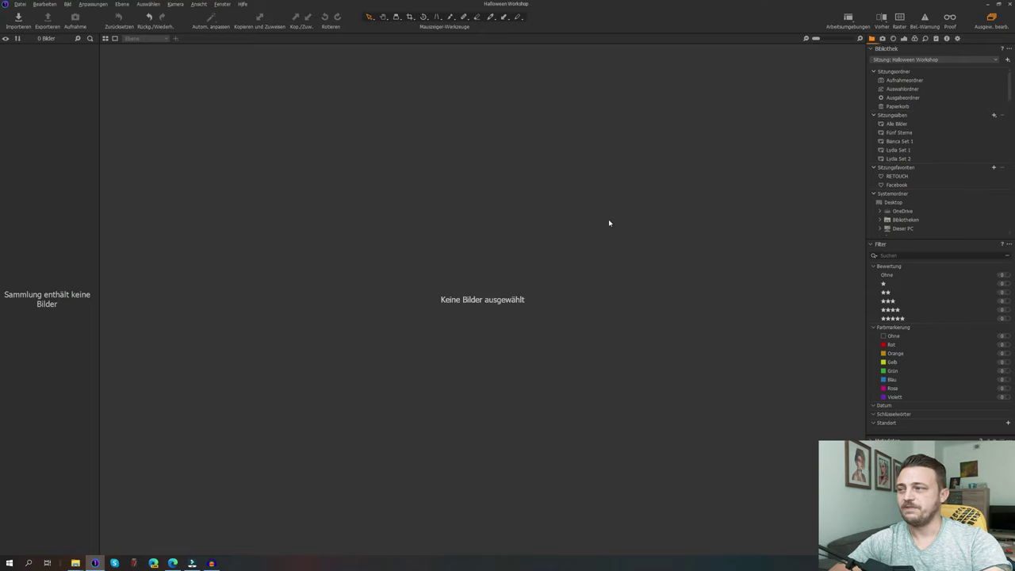
{"action": "scroll", "coordinate": [956, 151], "scroll_direction": "down", "scroll_amount": 10}
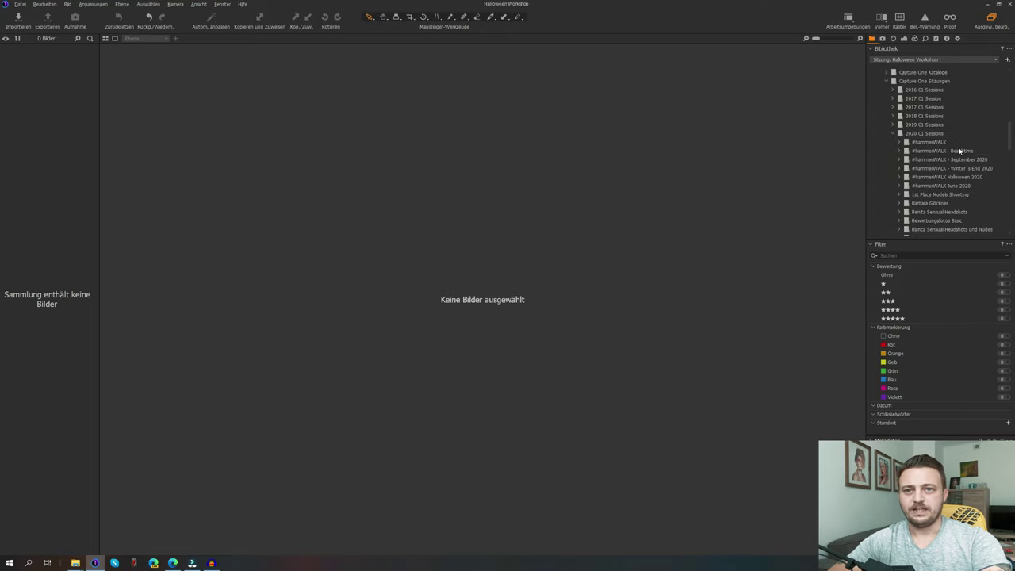
{"action": "scroll", "coordinate": [957, 153], "scroll_direction": "down", "scroll_amount": 5}
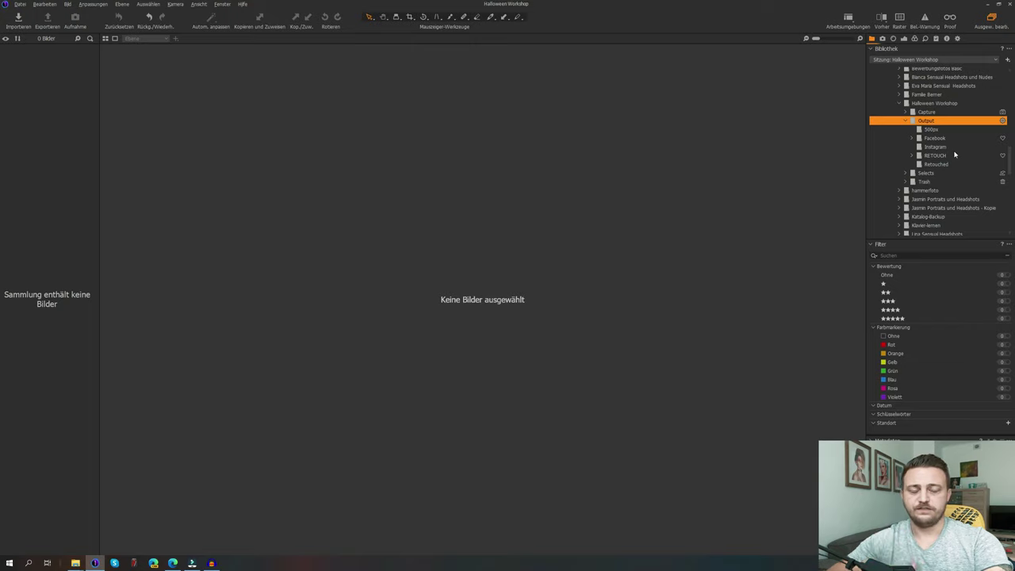